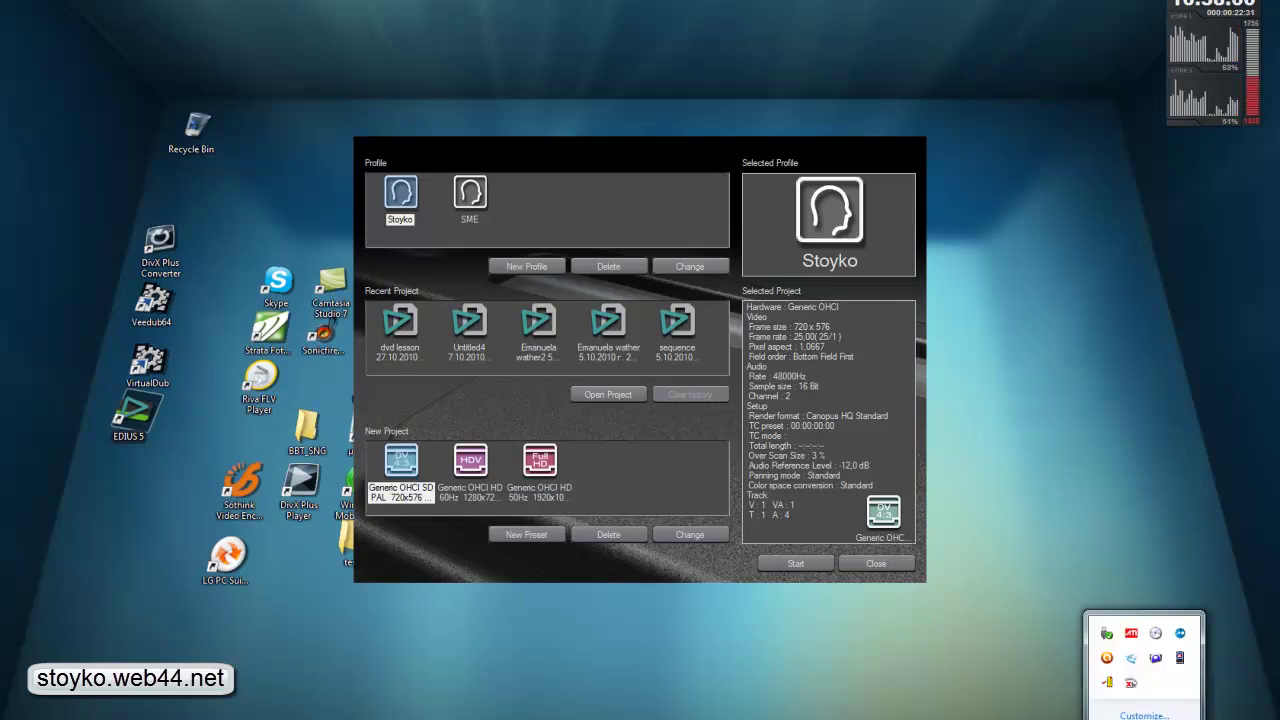
Select the 'dvd lesson' recent project in the EDIUS startup dialog.
click(803, 713)
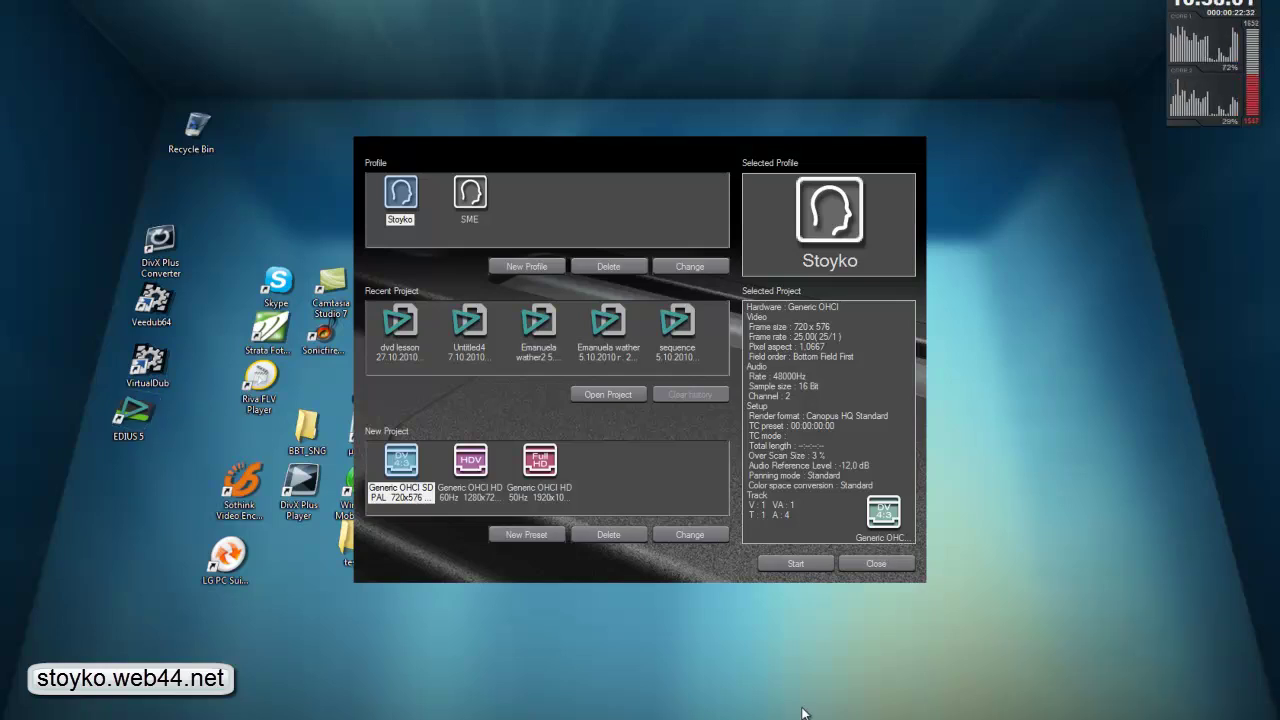
click(414, 335)
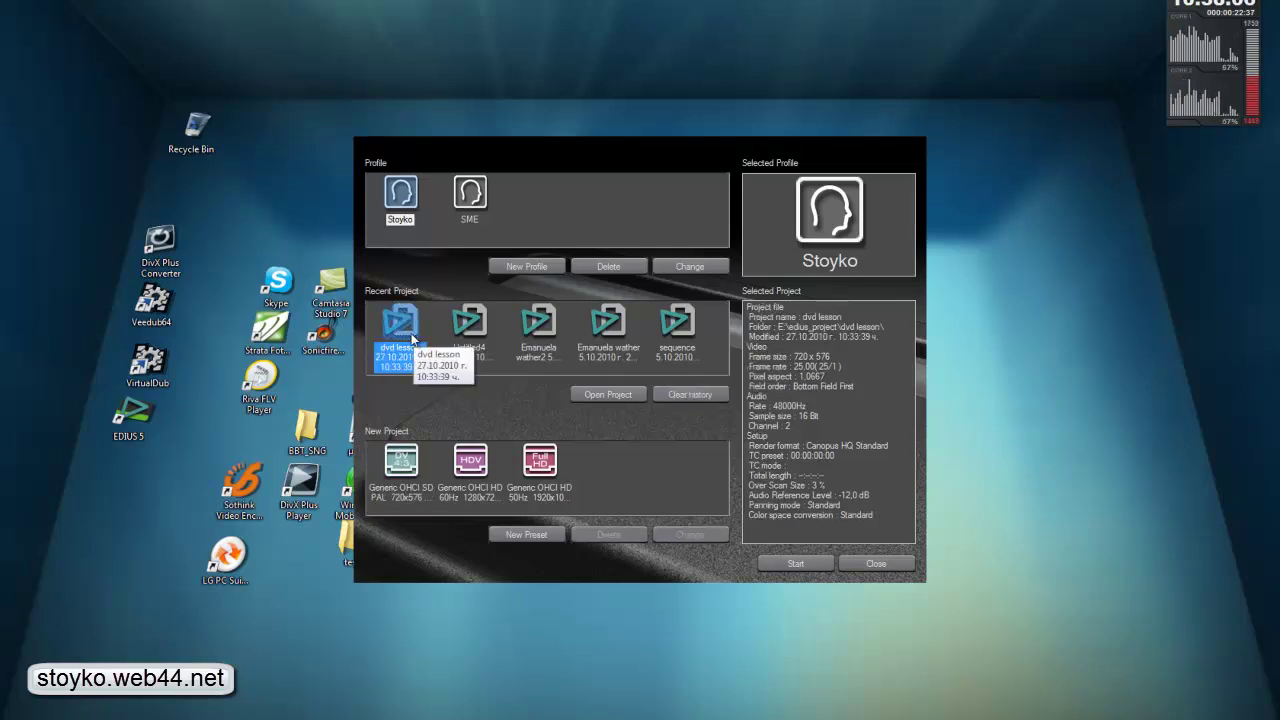
Open the dvd lesson project and delete all six existing sequence markers.
double_click(413, 333)
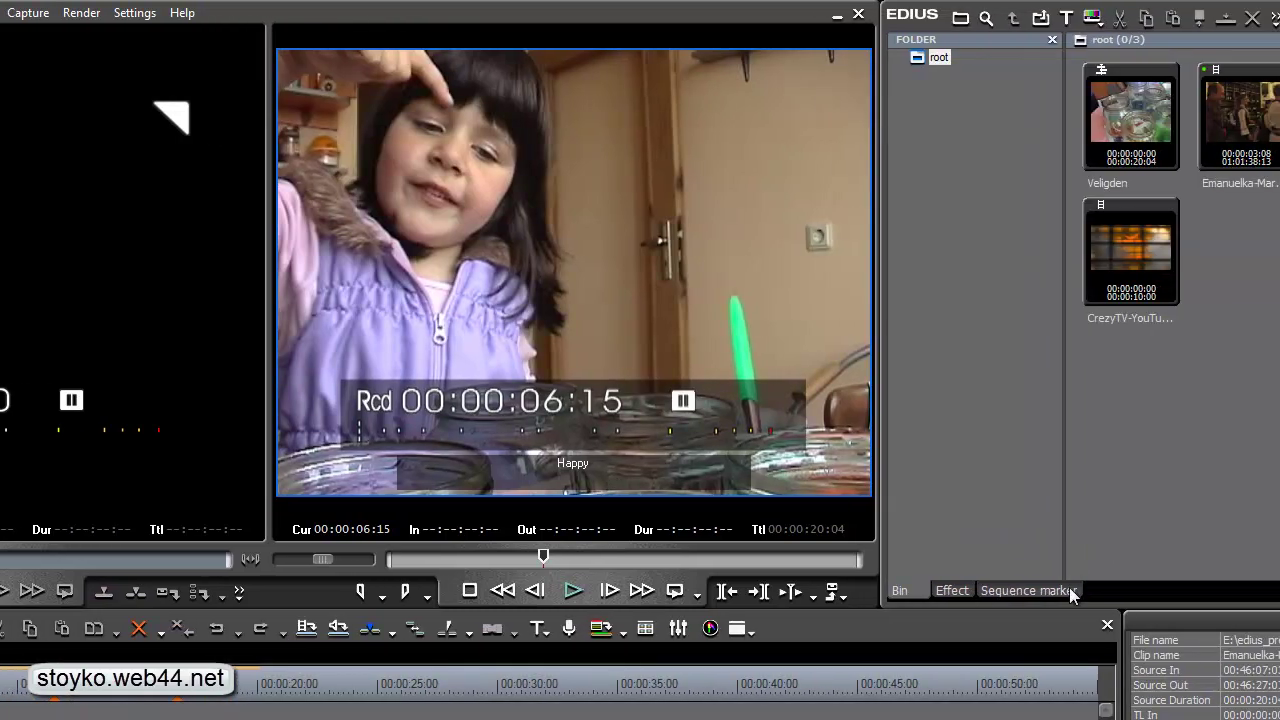
click(1069, 590)
key(ctrl+a)
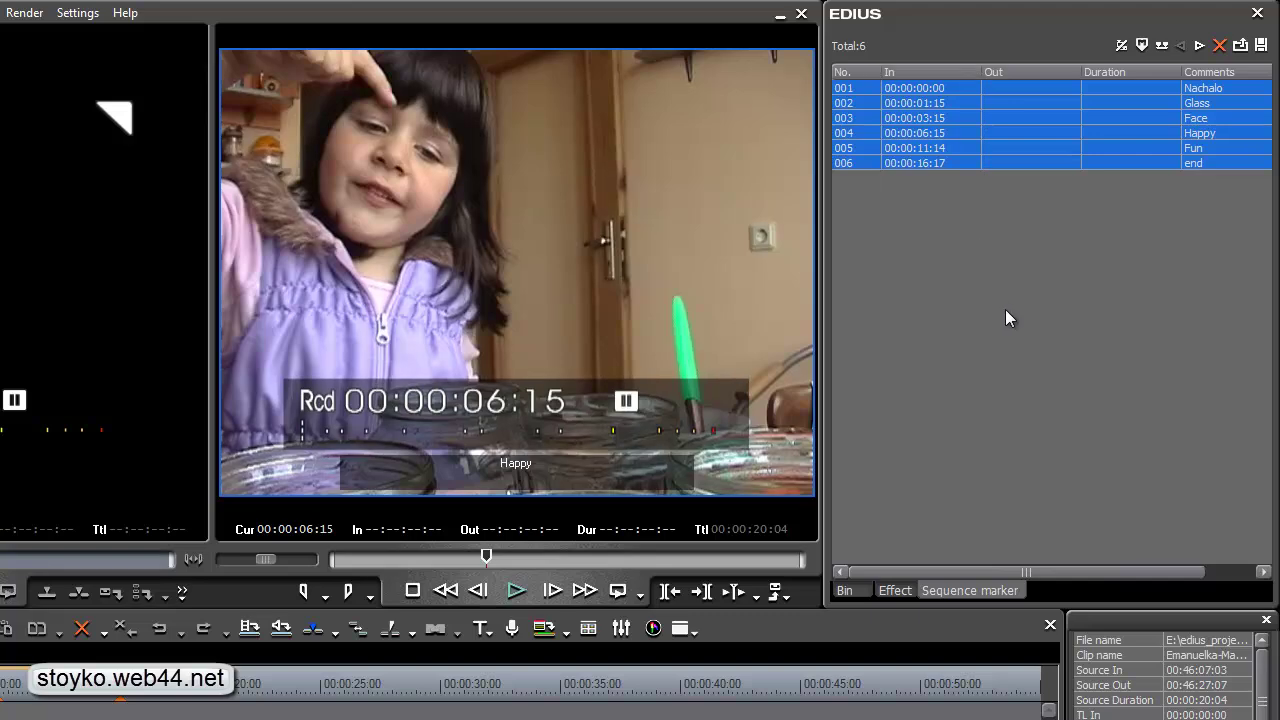
key(Delete)
click(856, 591)
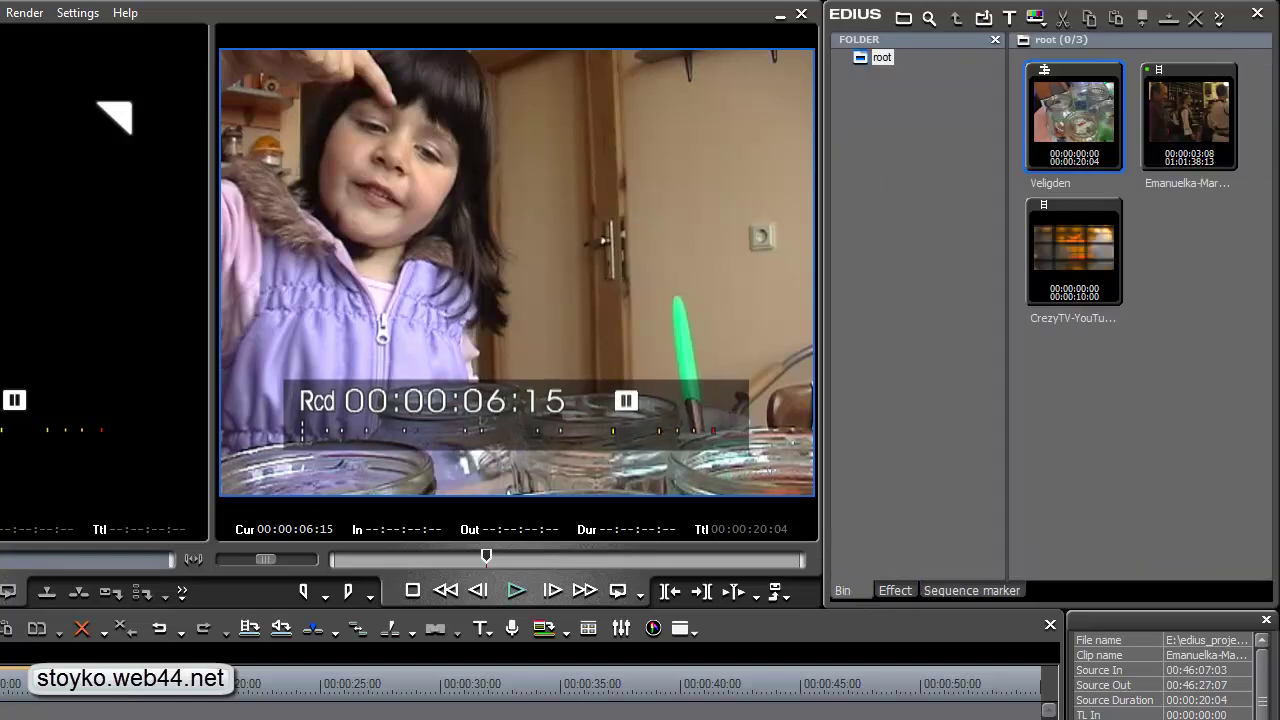
Review the footage with J, K and L playback, then scrub back near the start.
key(j)
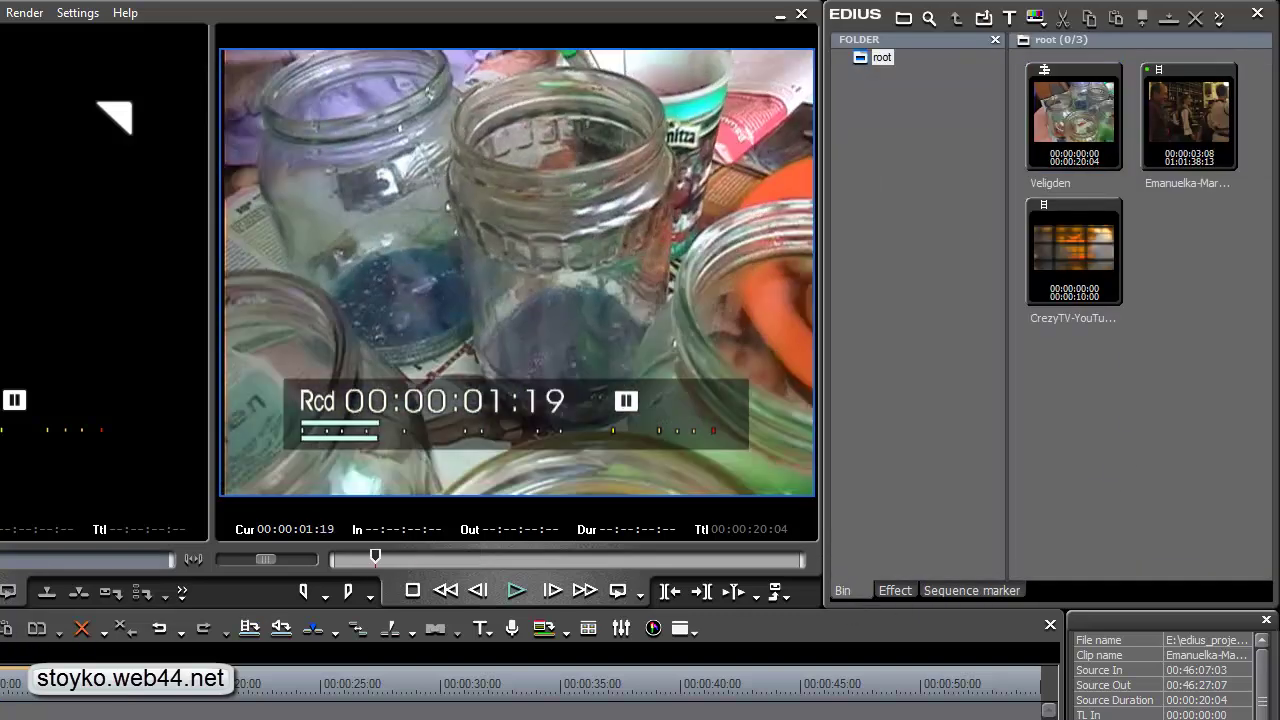
key(l)
key(k)
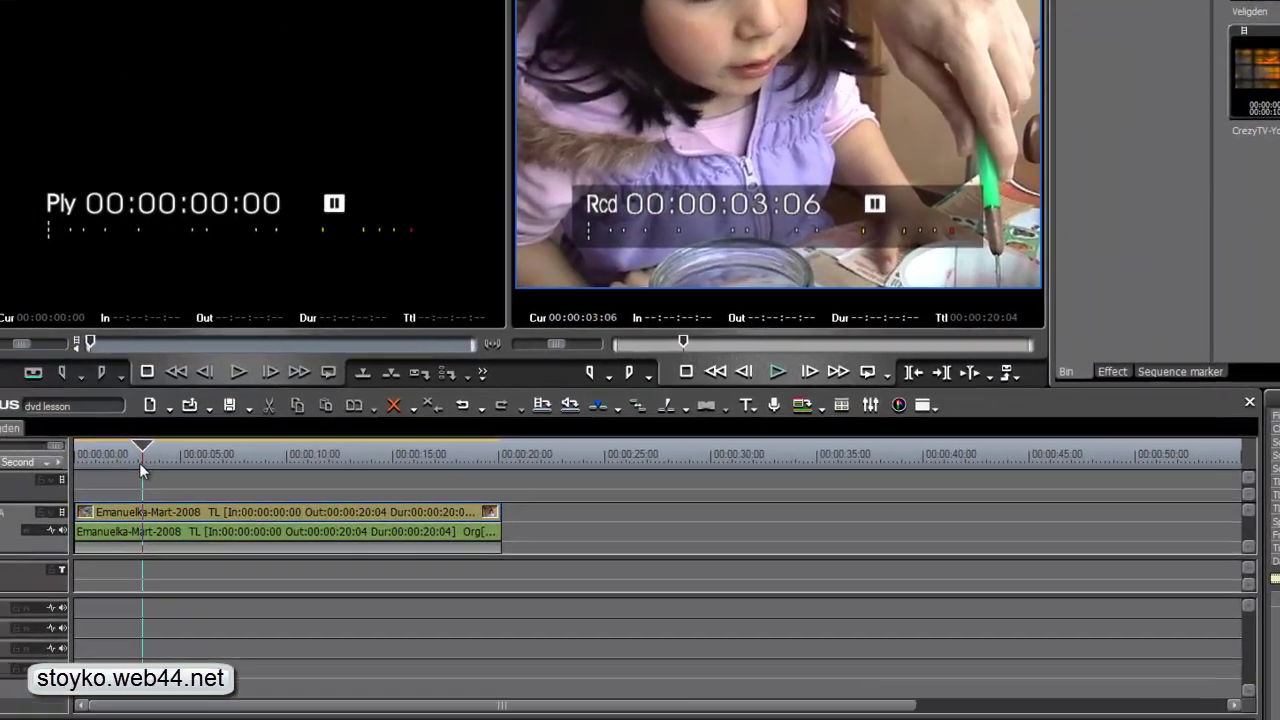
key(j)
key(k)
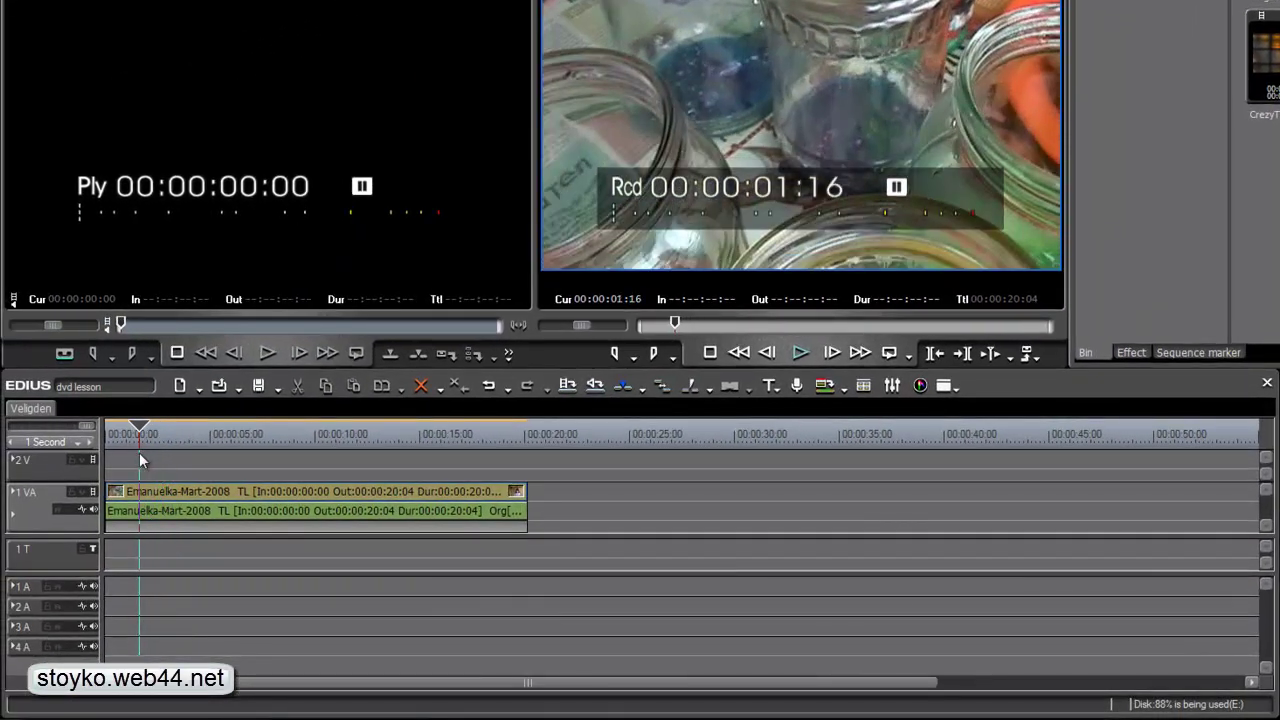
drag(139, 452, 114, 464)
Rename the Veligden sequence to 'One Funny Day' in Sequence Settings.
right_click(39, 411)
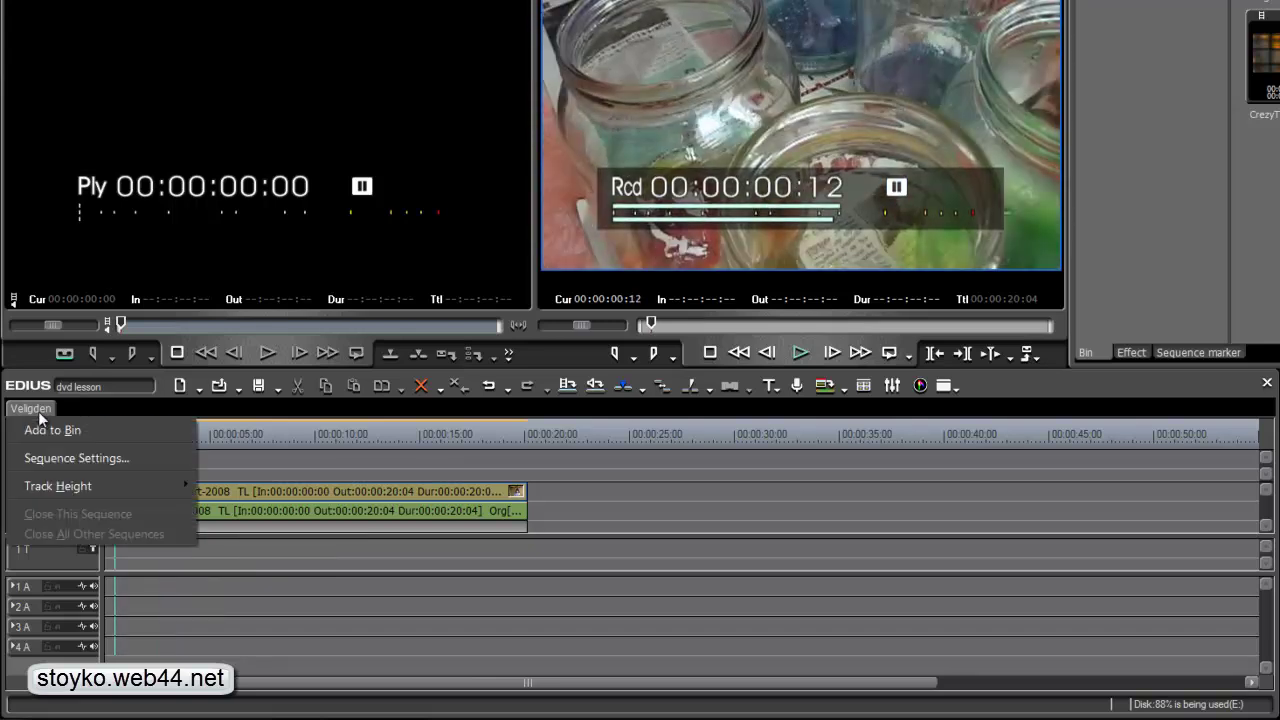
click(106, 456)
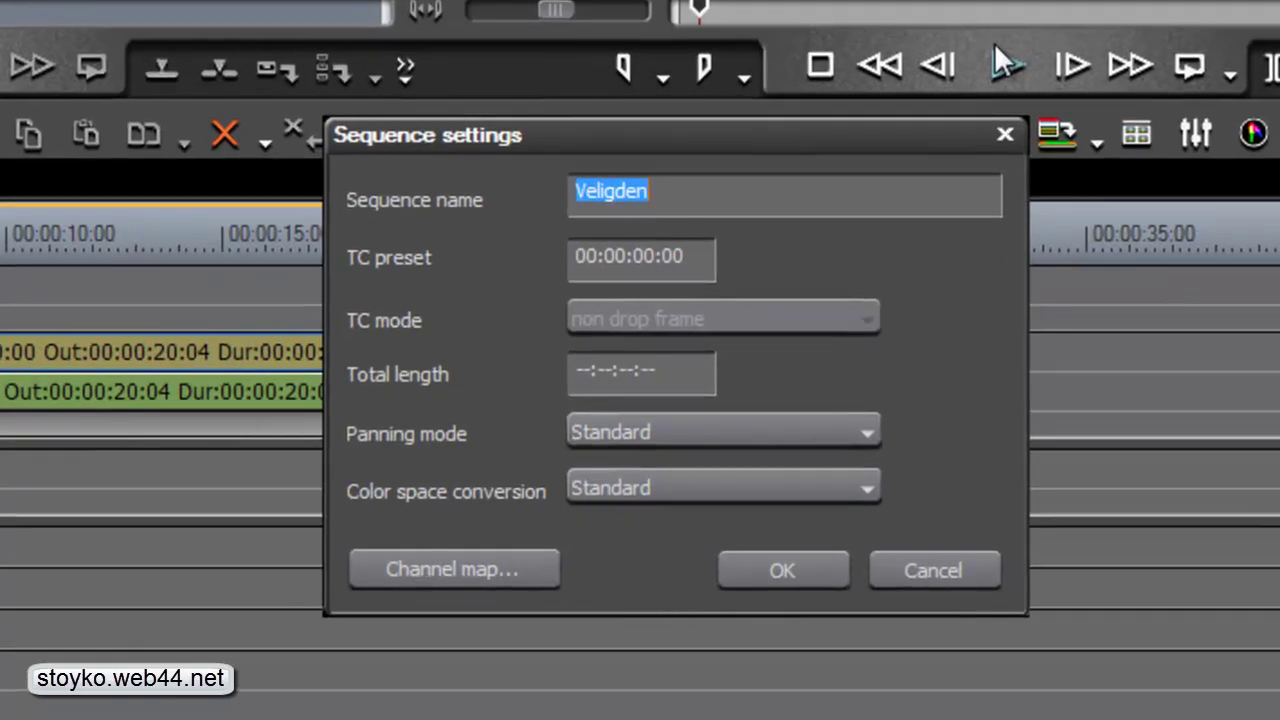
text(One Funny Day)
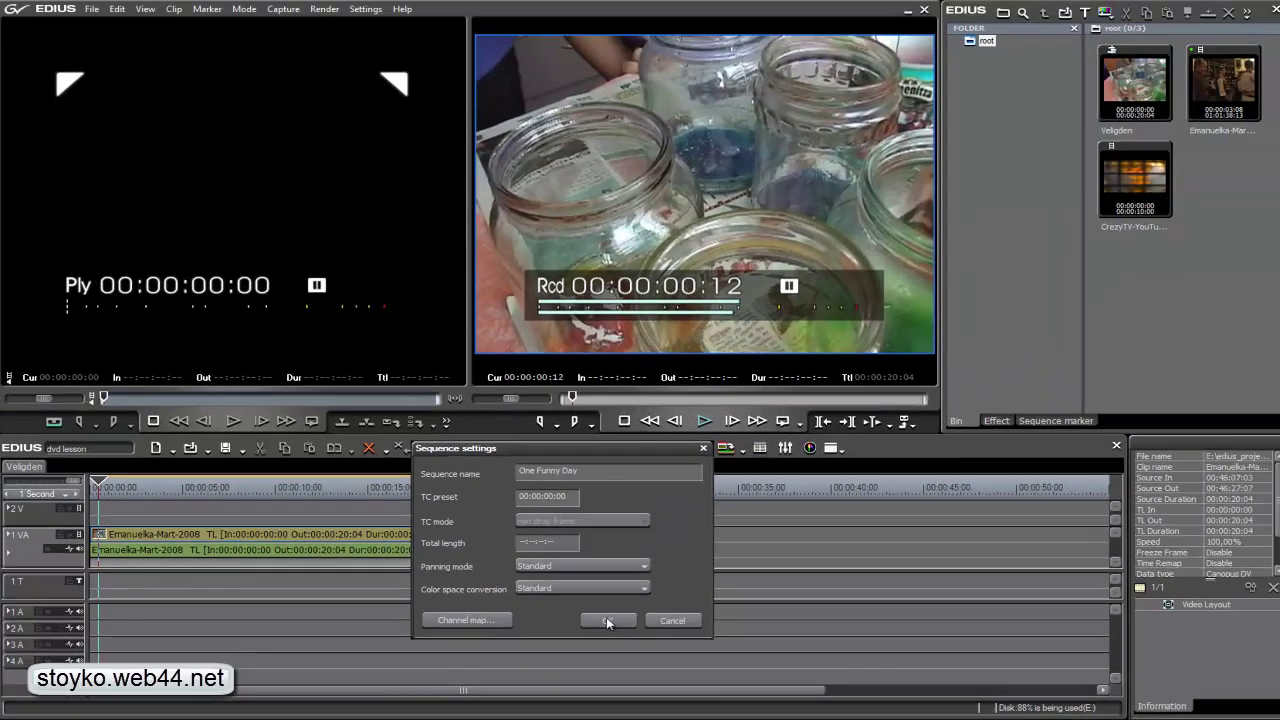
click(782, 570)
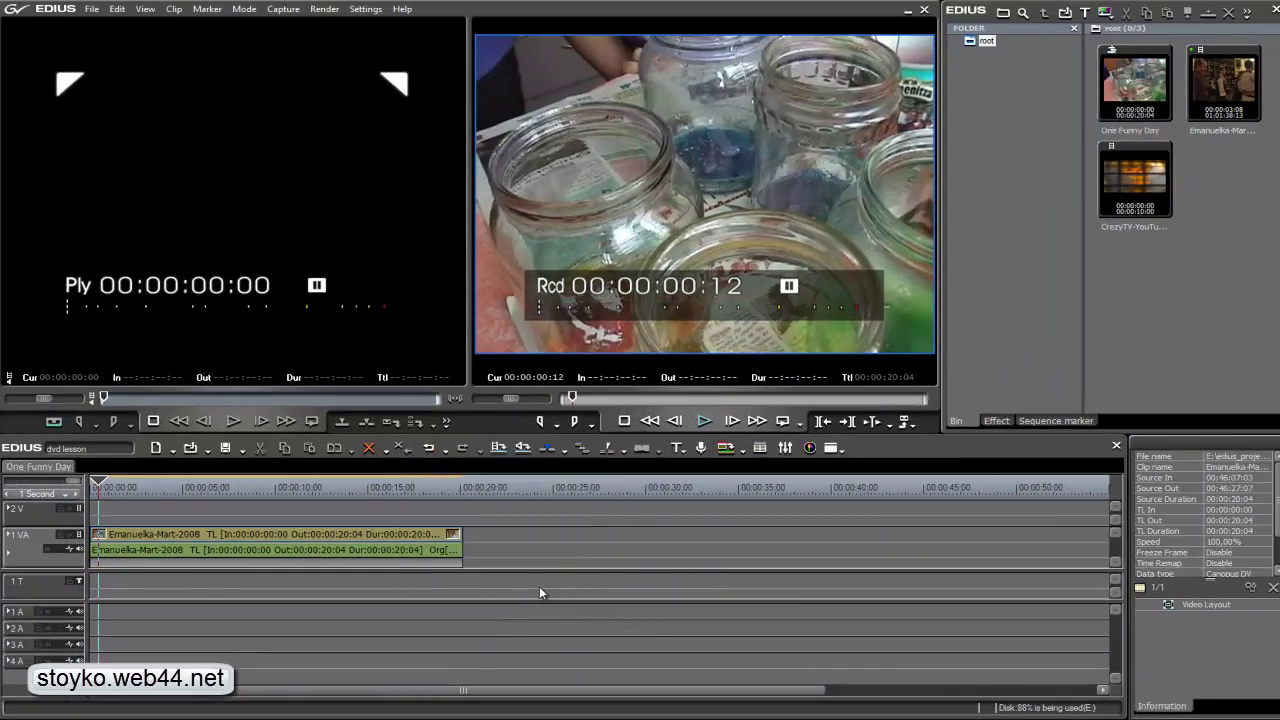
Comment marker 001 at 00:00:00:00 as 'Start'.
click(101, 487)
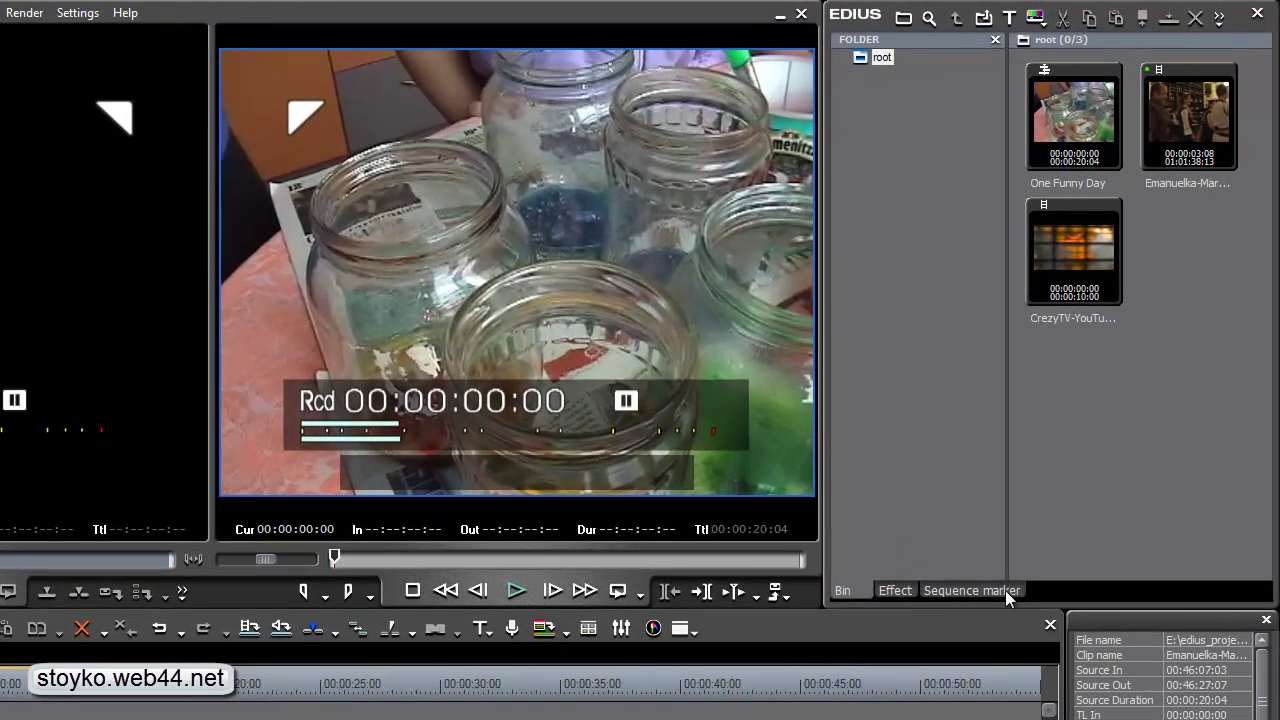
click(966, 590)
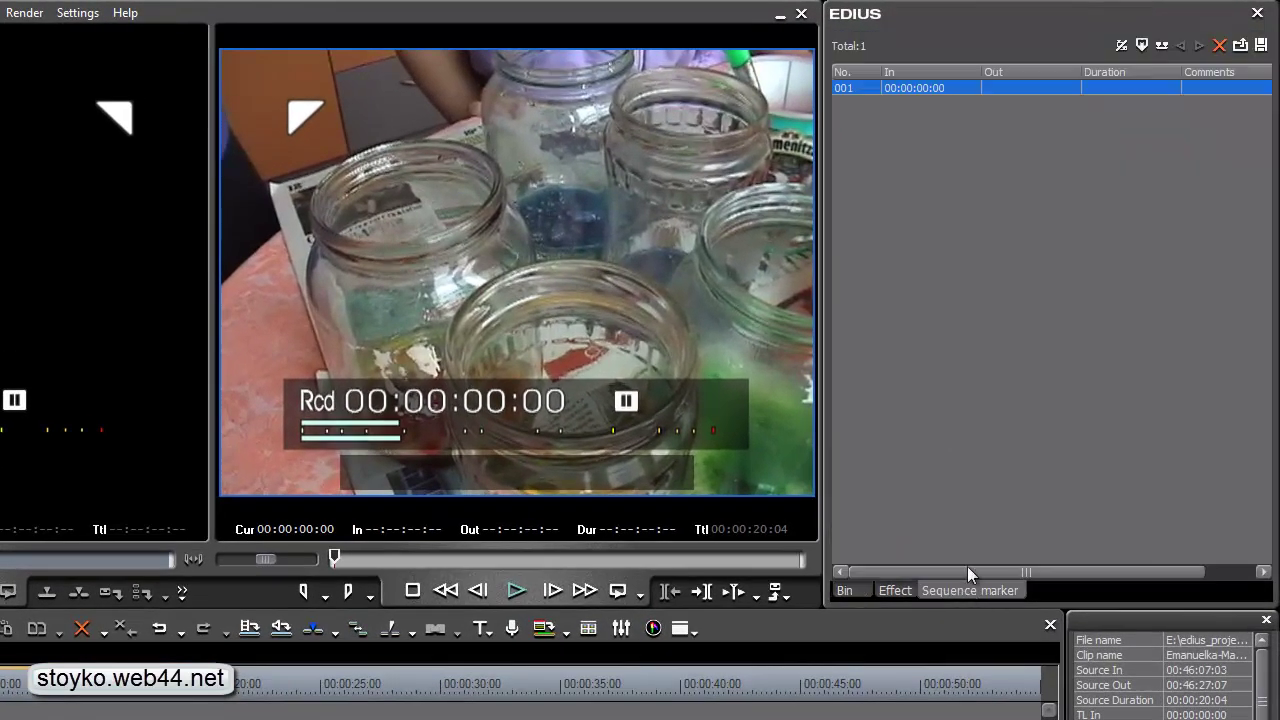
double_click(1212, 88)
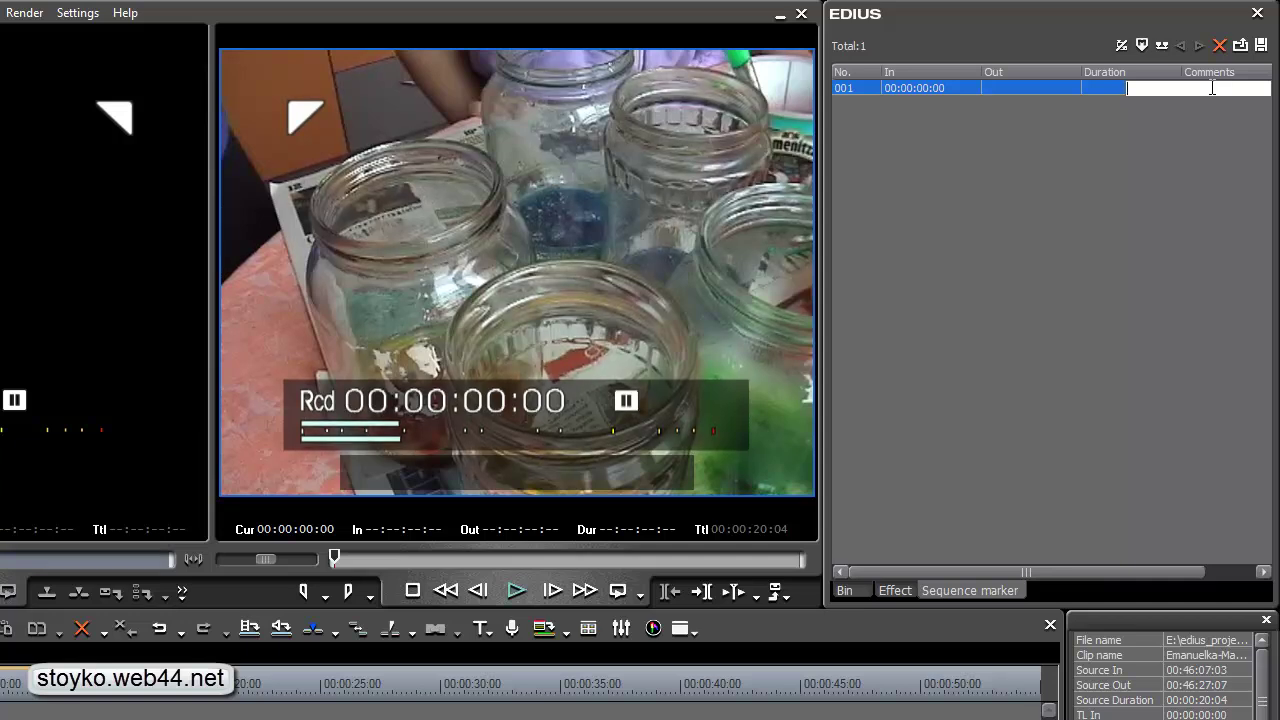
text(Legin)
key(BackSpace)
key(BackSpace)
key(BackSpace)
text(Begin)
key(BackSpace)
key(BackSpace)
key(BackSpace)
key(BackSpace)
key(BackSpace)
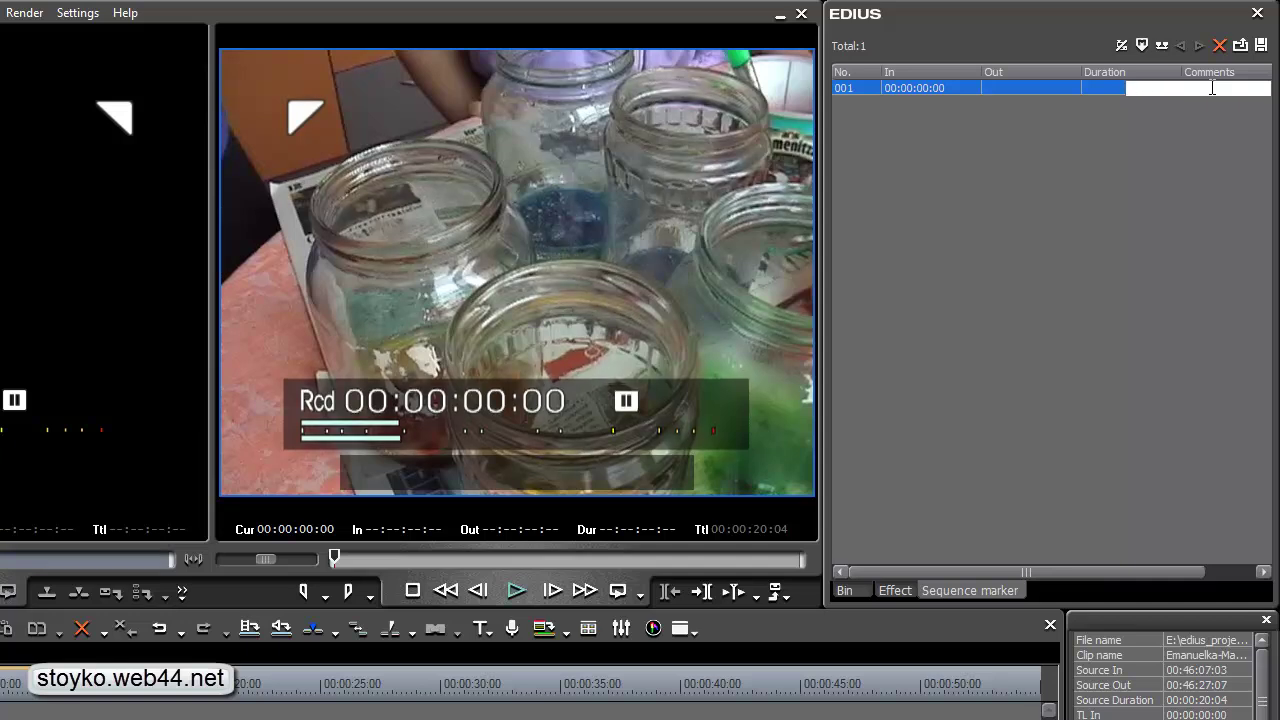
text(Start)
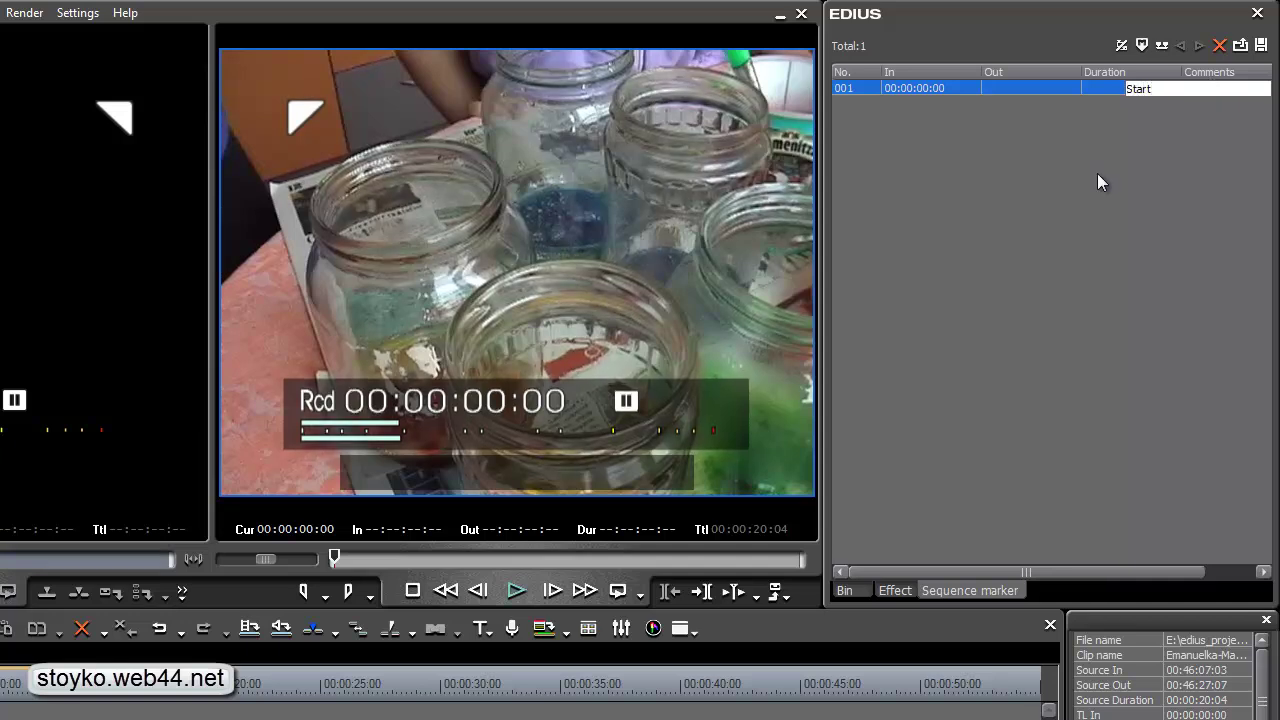
key(Return)
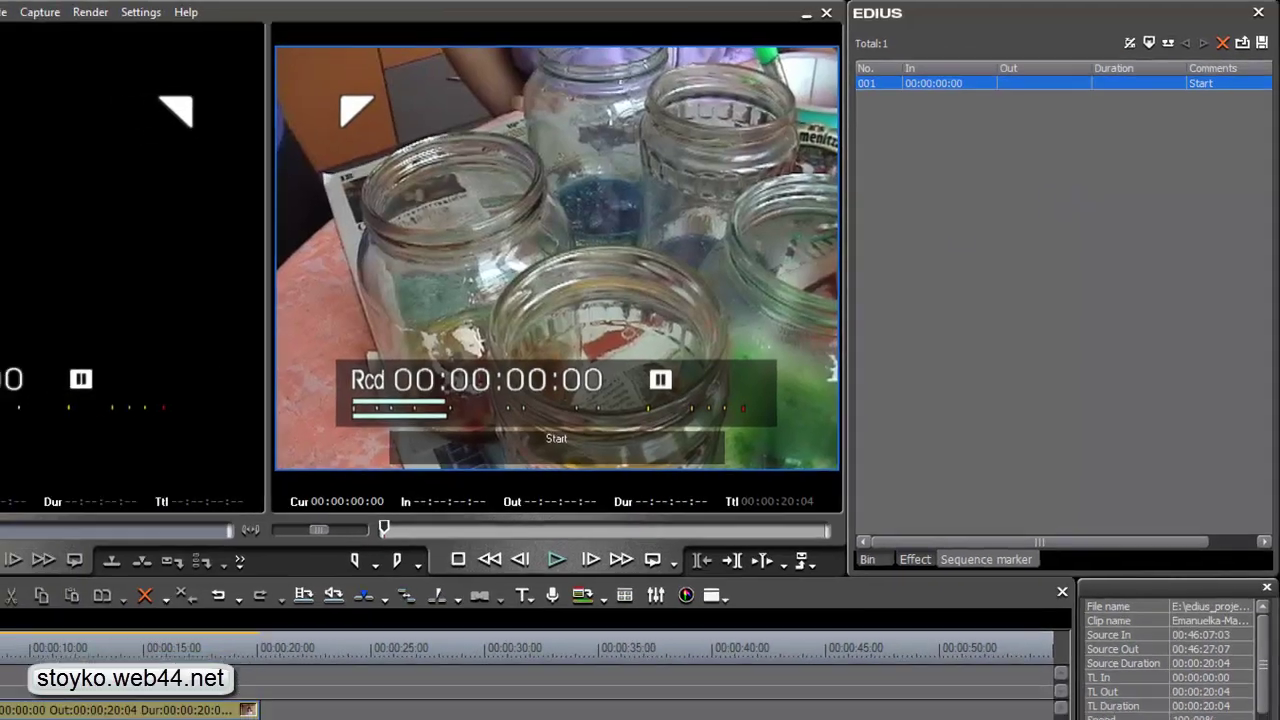
Add marker 002 at 00:00:01:14 and comment it 'Glass'.
key(space)
key(space)
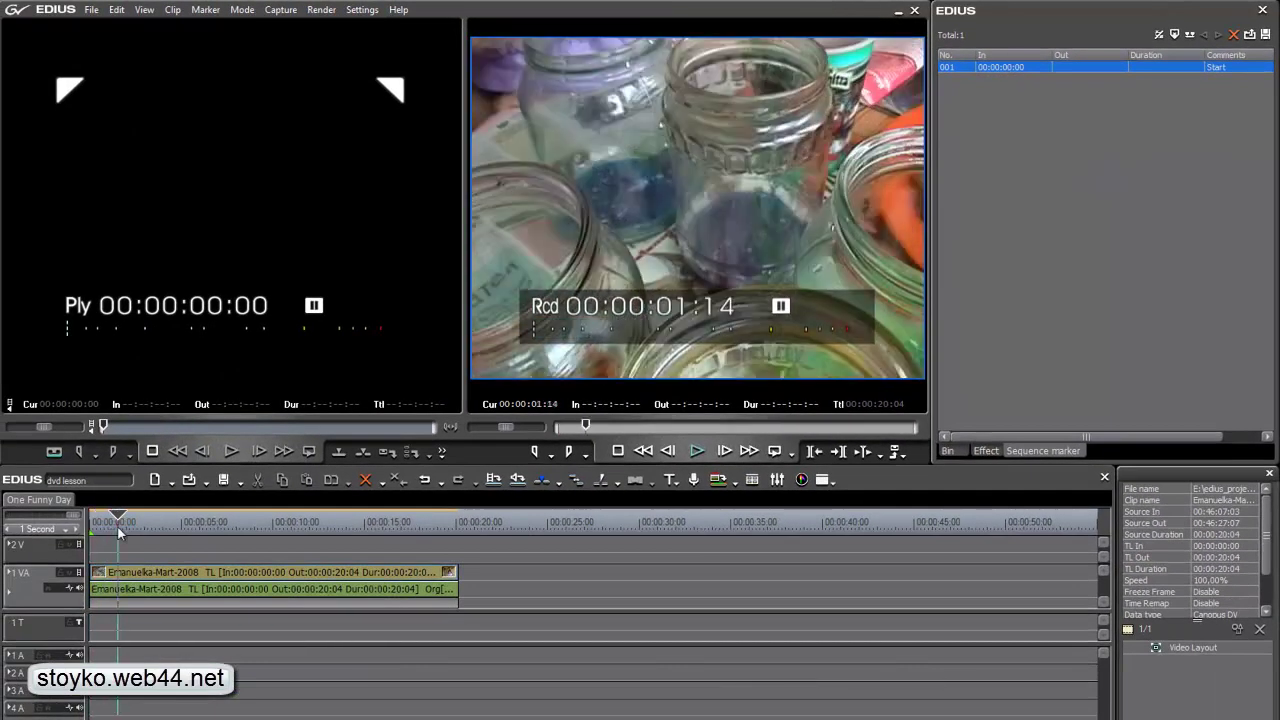
key(v)
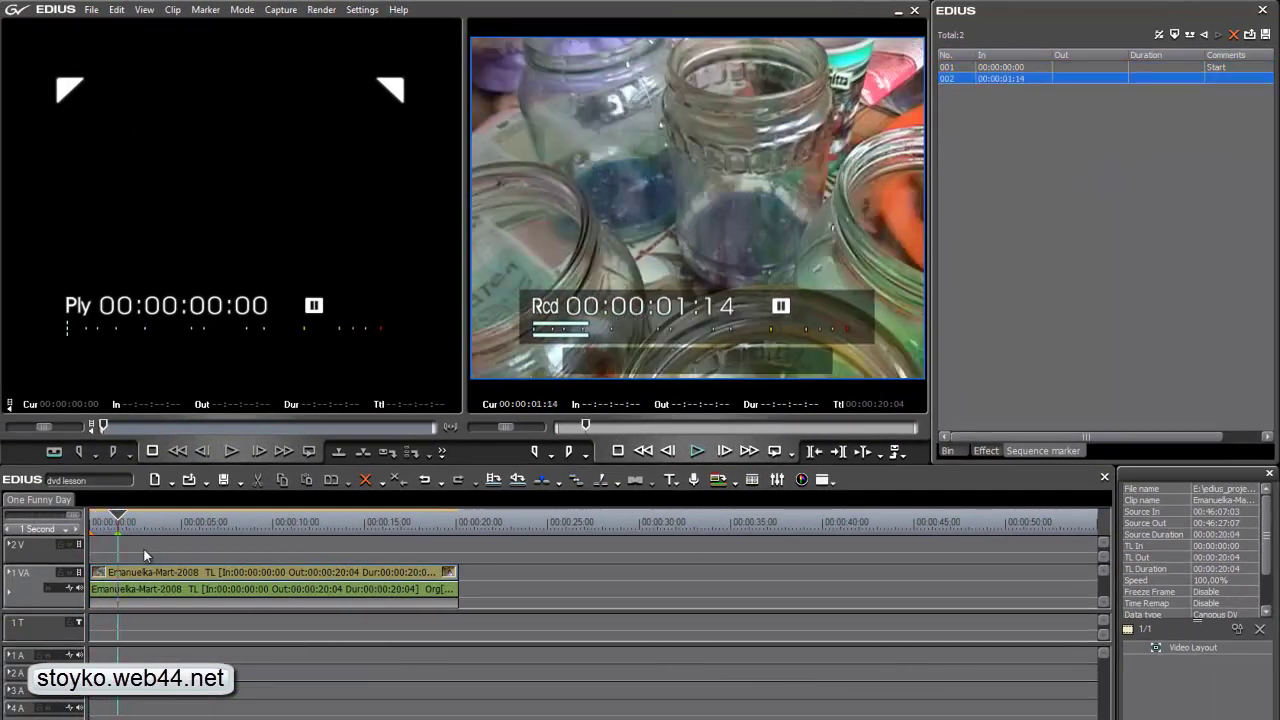
double_click(1219, 77)
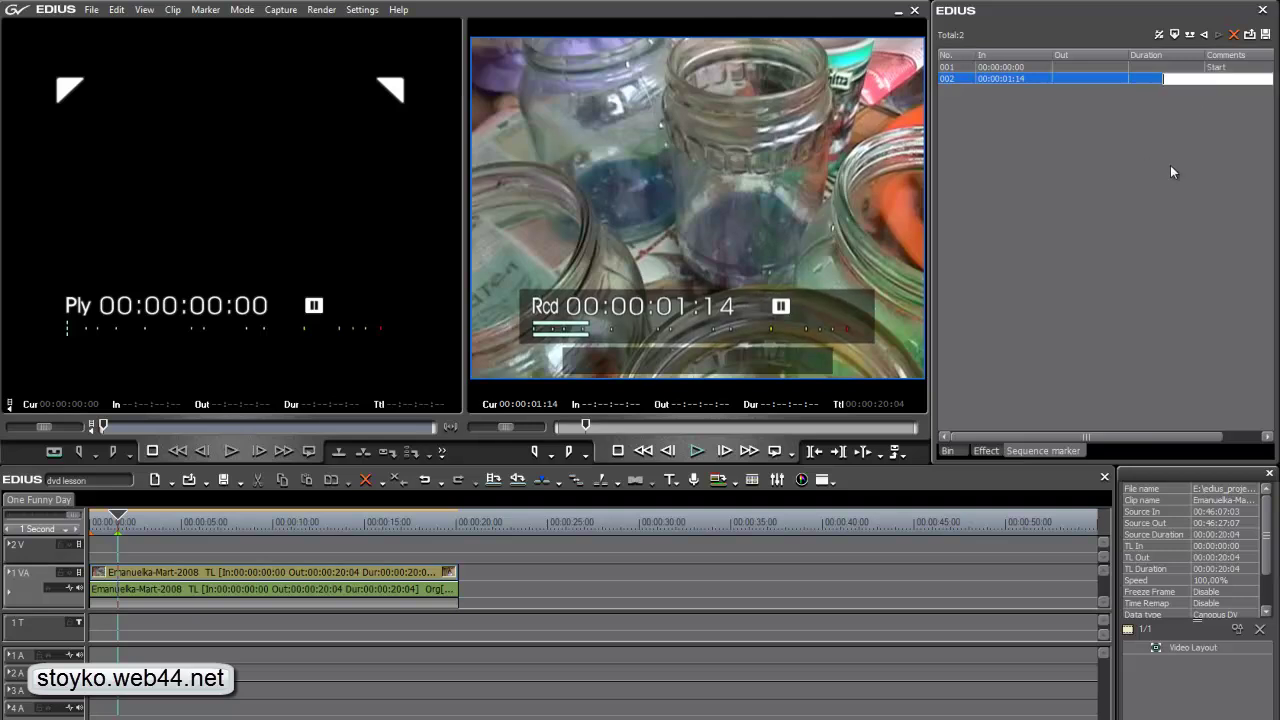
text(Glass)
key(Return)
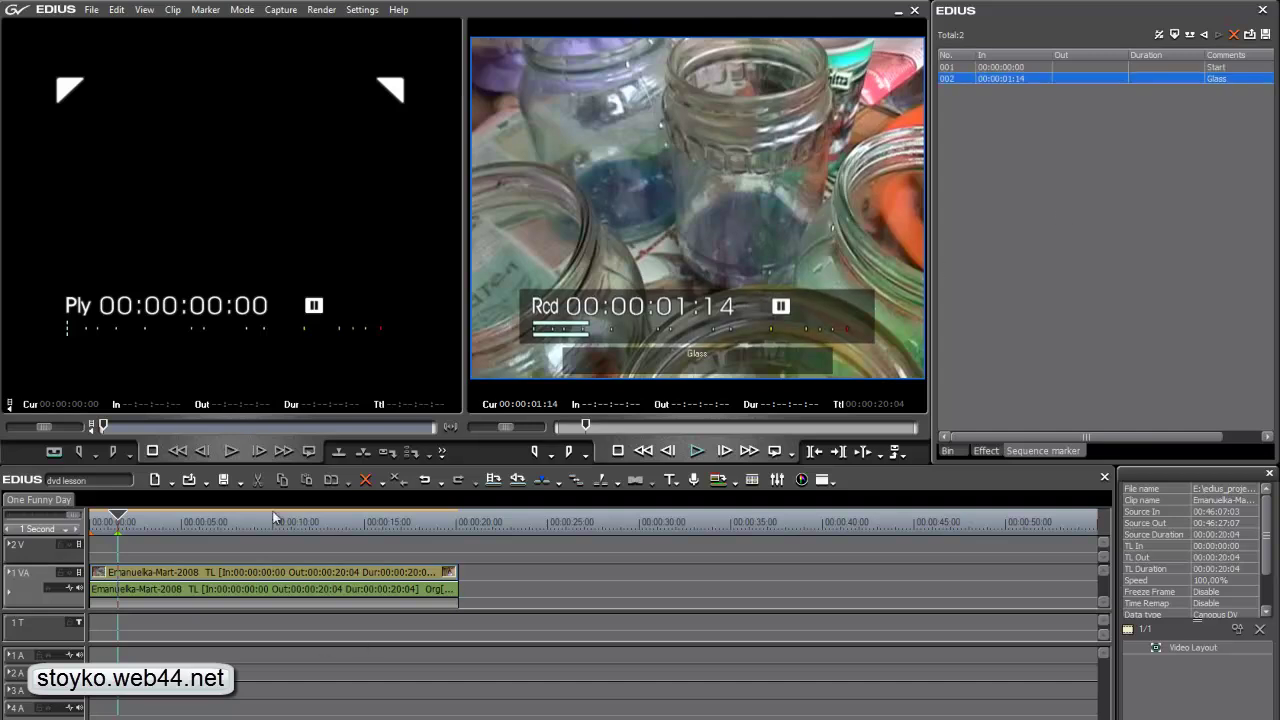
click(153, 525)
Add markers 'Face' at 00:00:03:06 and 'Funny' at 00:00:06:11.
drag(153, 528, 149, 528)
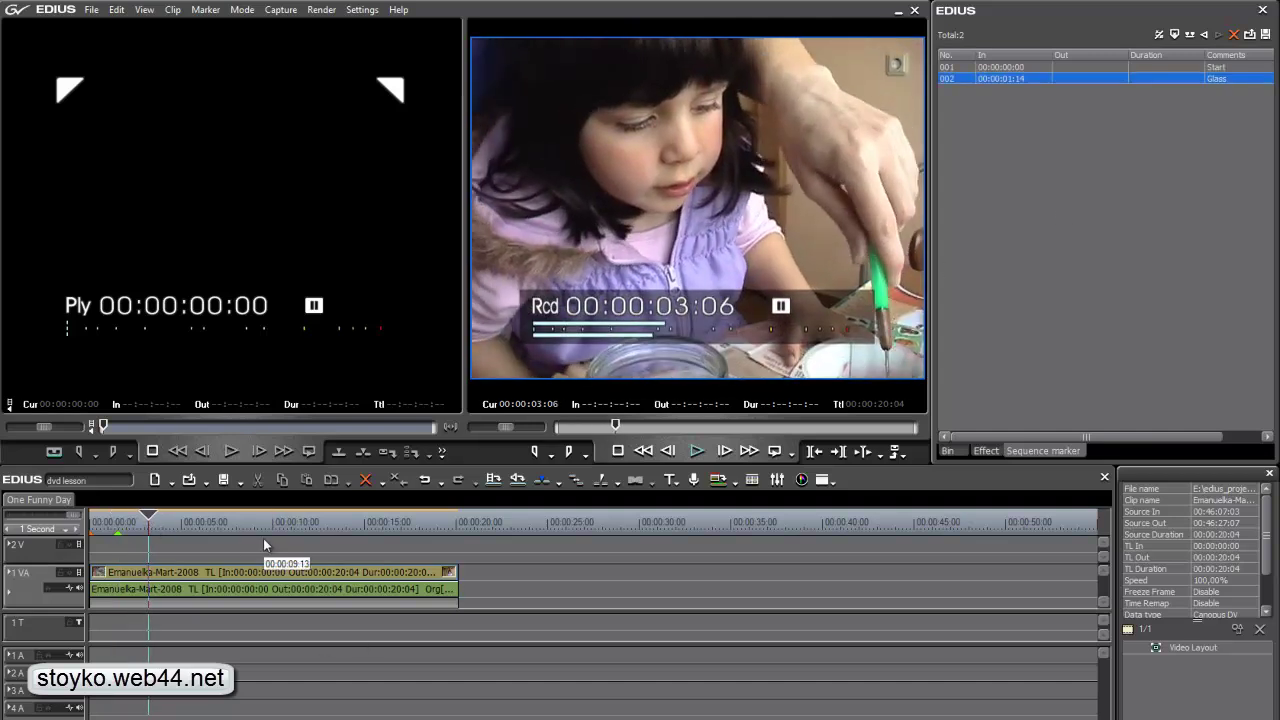
key(v)
double_click(1220, 90)
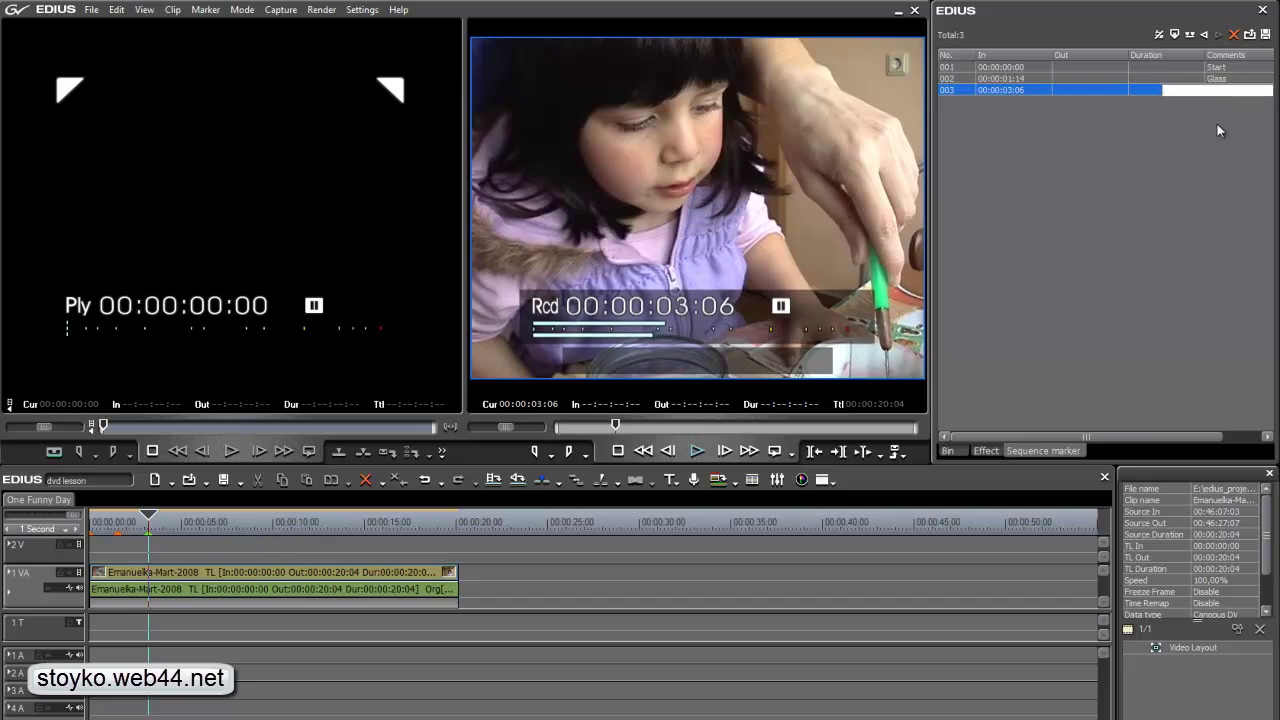
text(Face)
key(Return)
drag(182, 524, 208, 531)
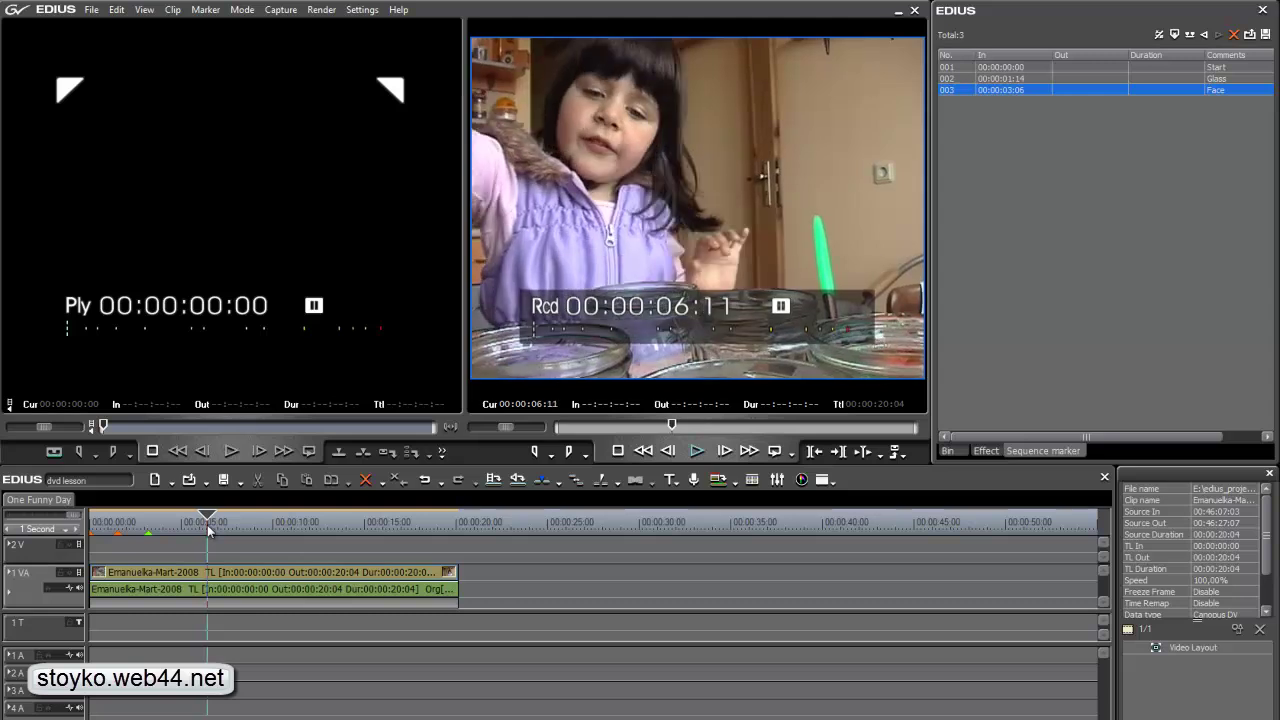
key(v)
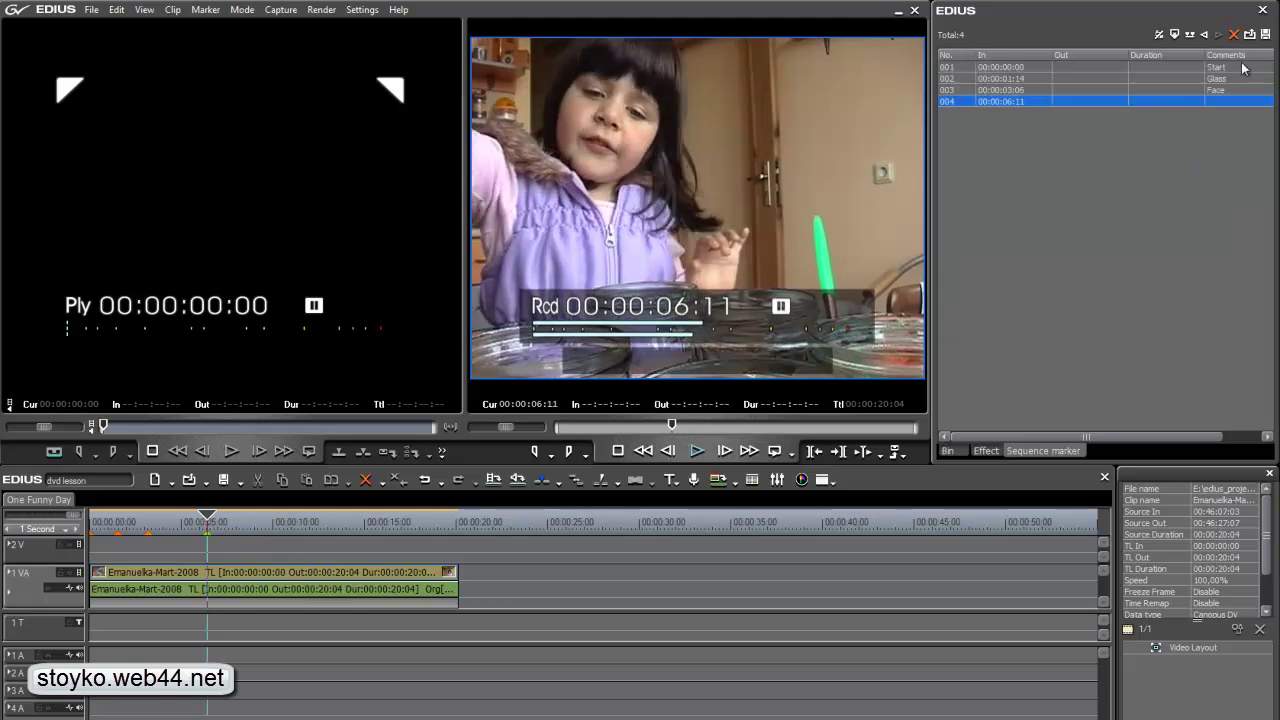
double_click(1212, 104)
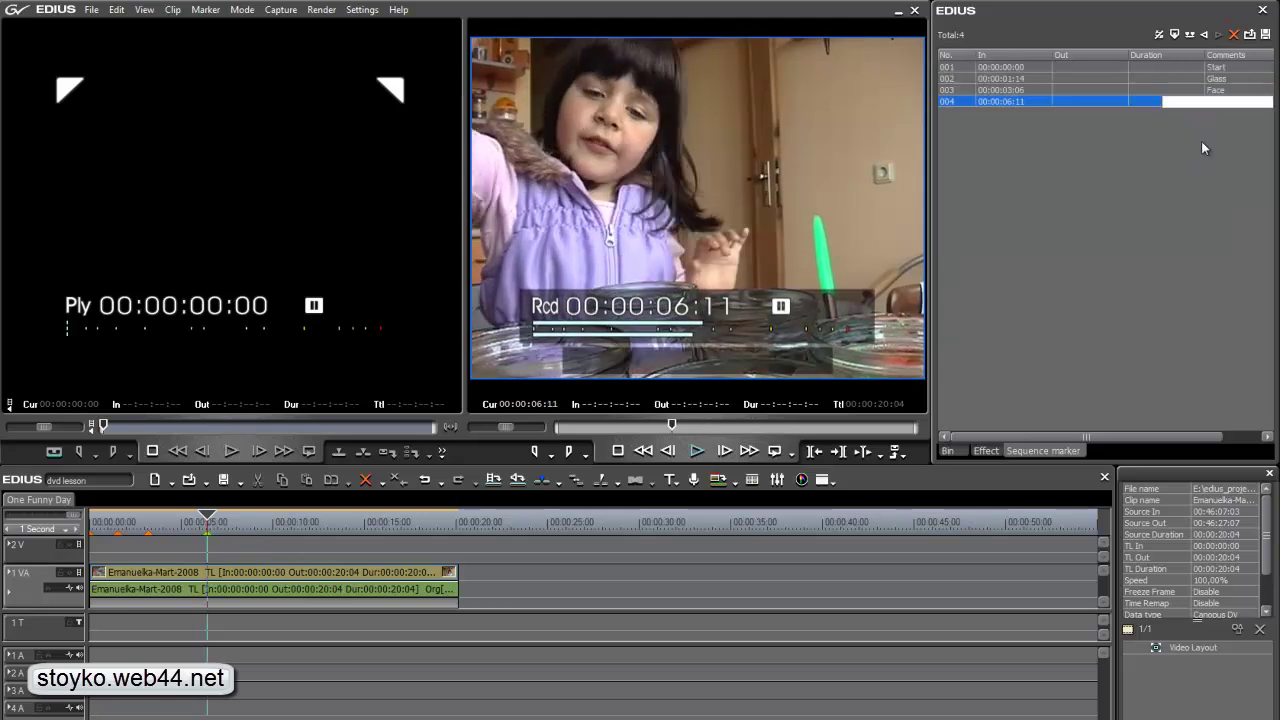
text(Funny)
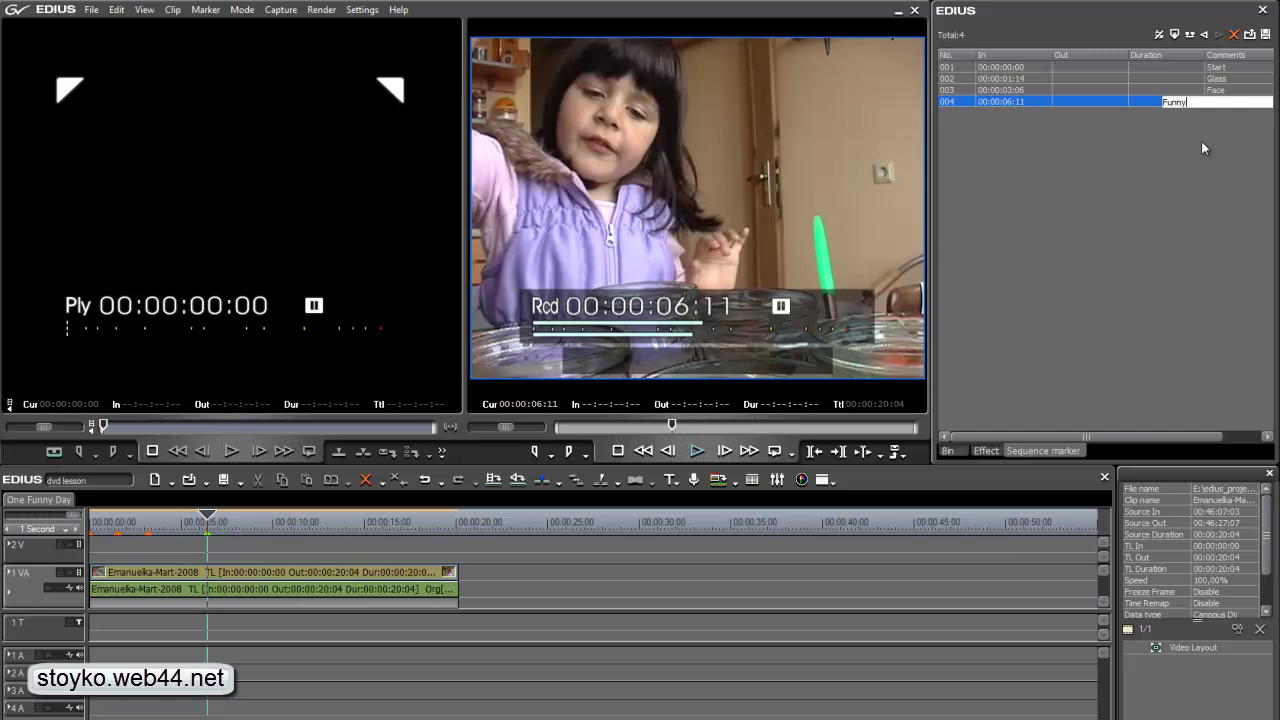
key(Return)
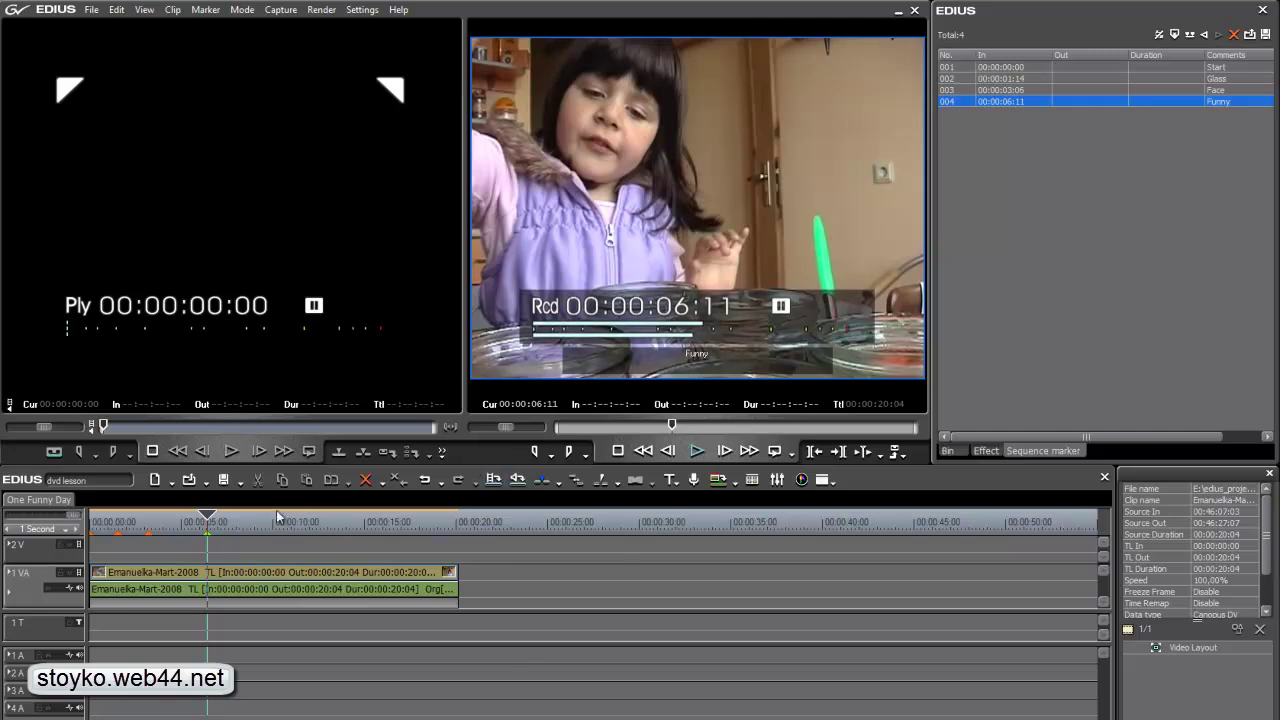
Add marker 'True' at 00:00:10:23 and marker 006 at 00:00:16:06, beginning its comment.
drag(278, 520, 290, 524)
click(600, 479)
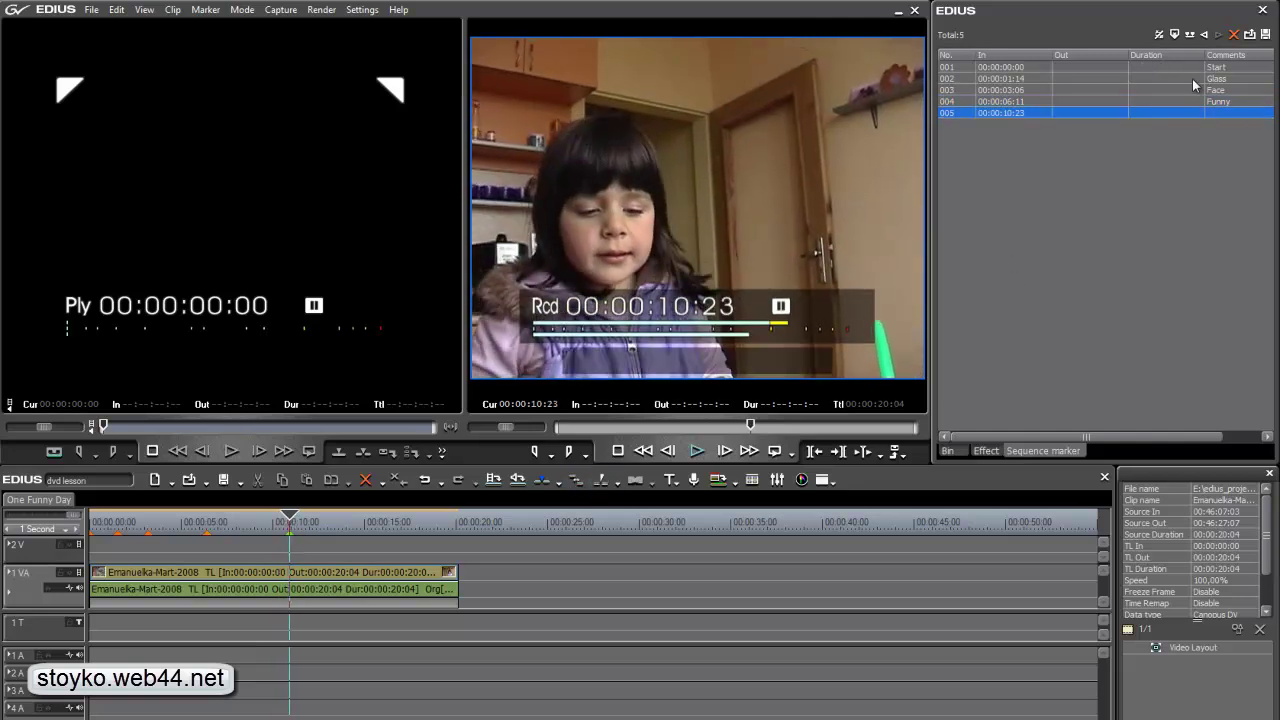
double_click(1243, 113)
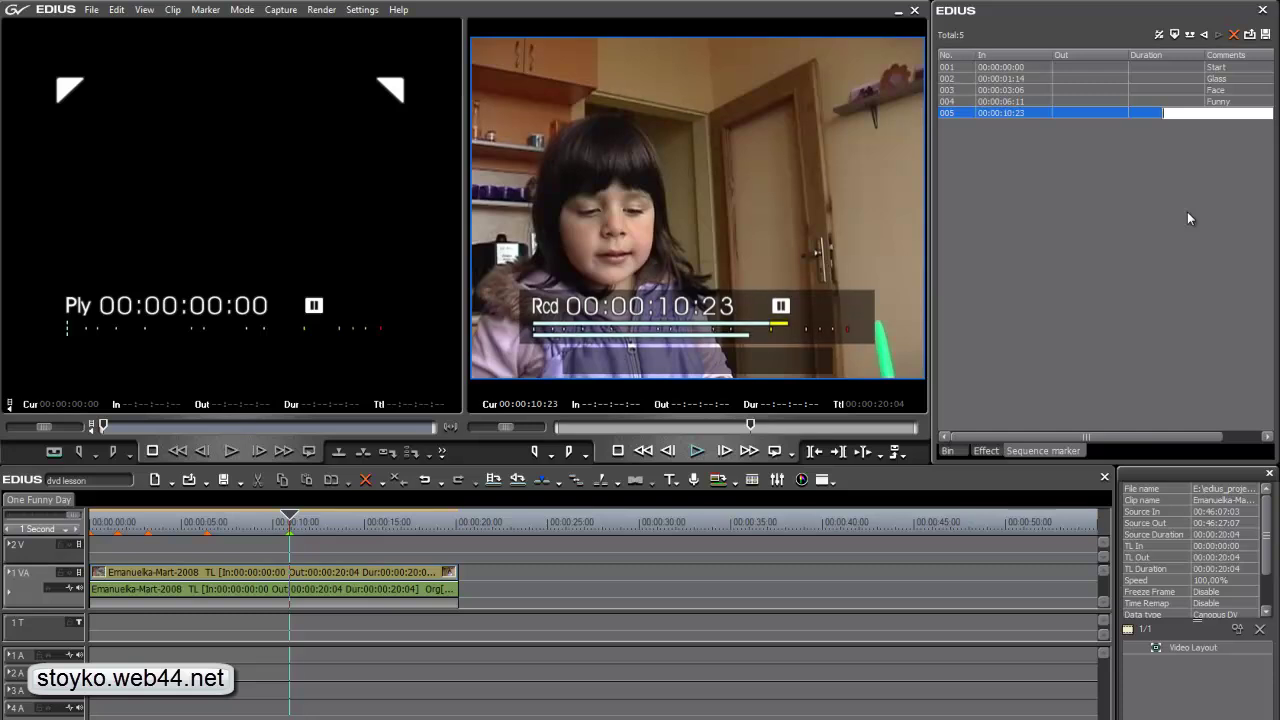
text(True)
key(Return)
click(385, 524)
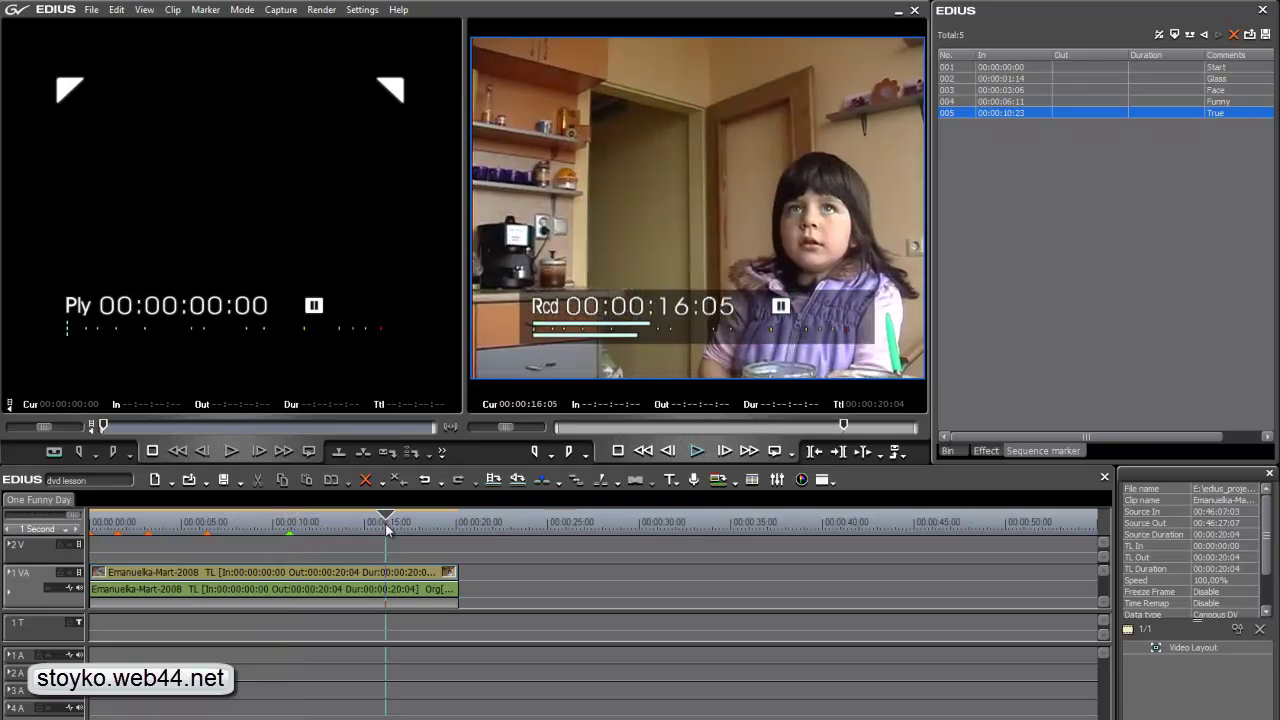
key(v)
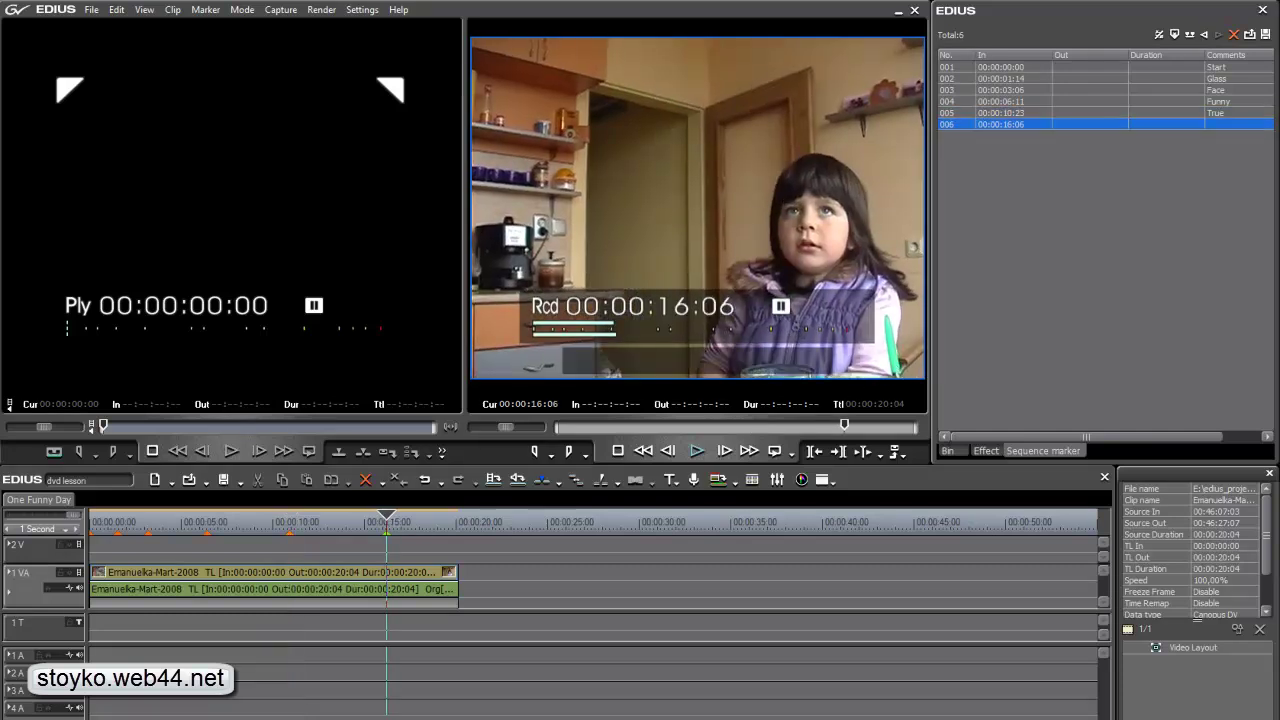
double_click(1217, 125)
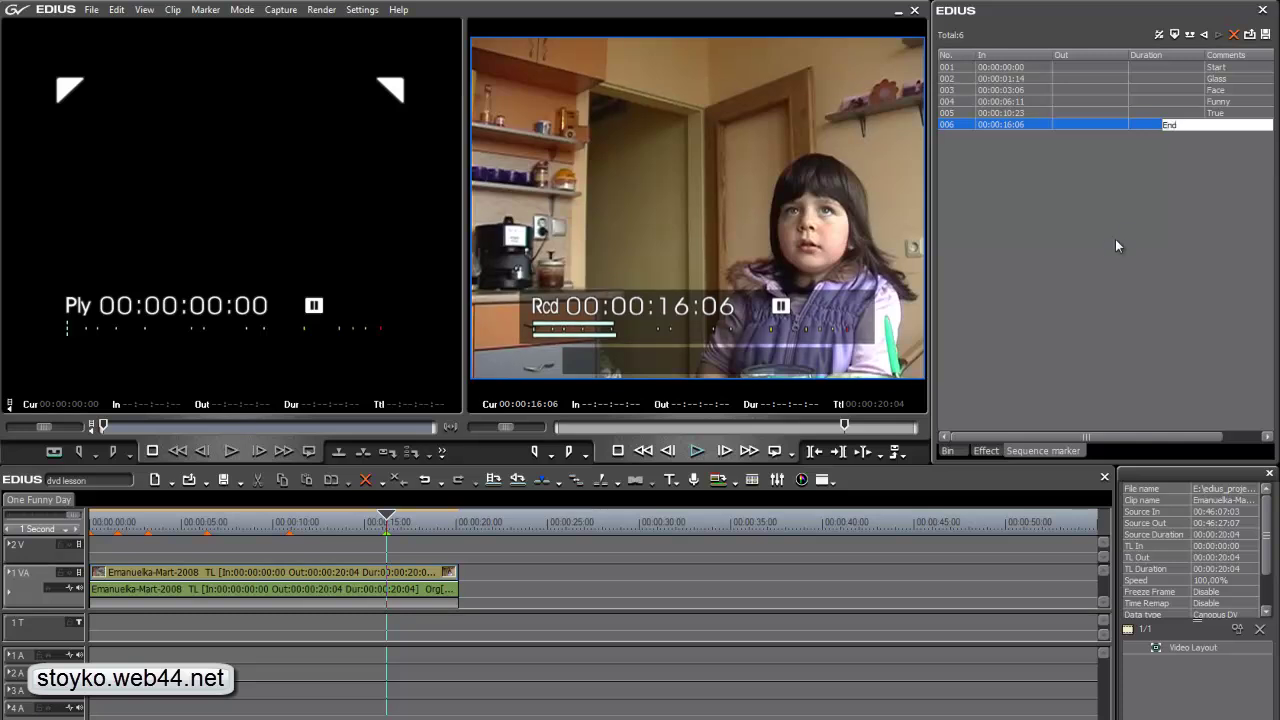
Finish naming marker 006 'End' and choose Burn to disc from the Export menu.
key(Return)
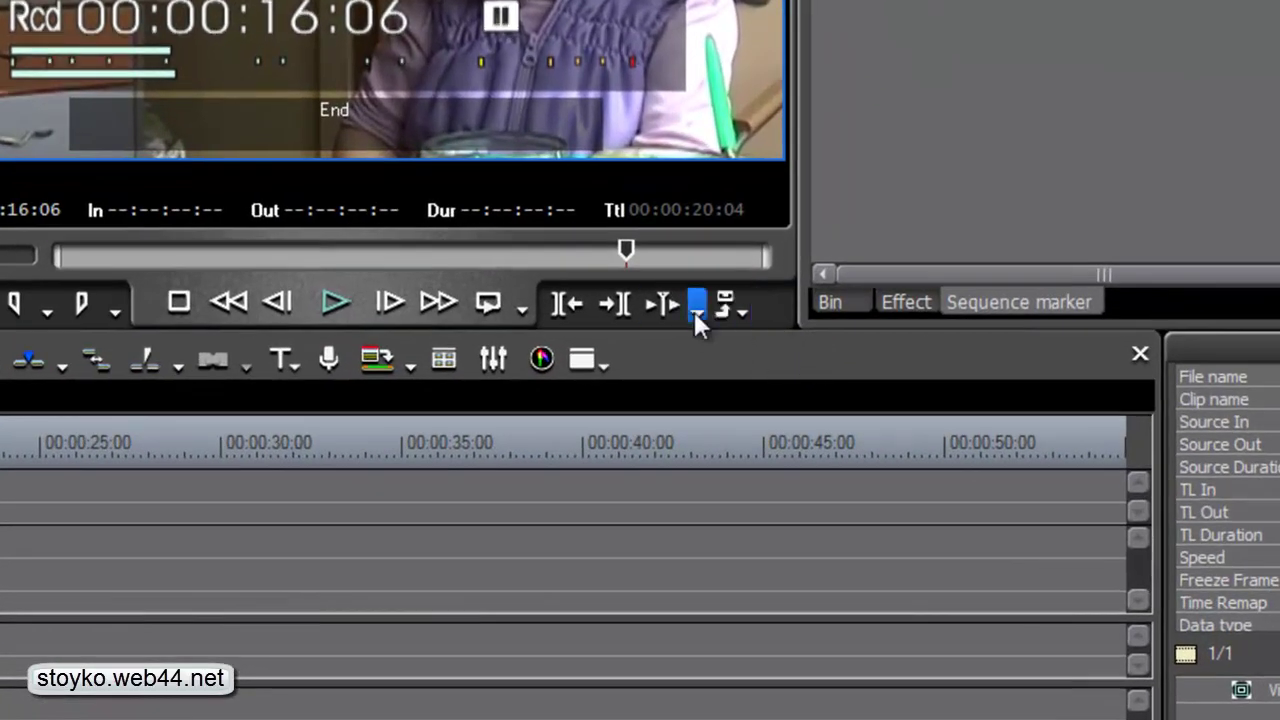
click(737, 312)
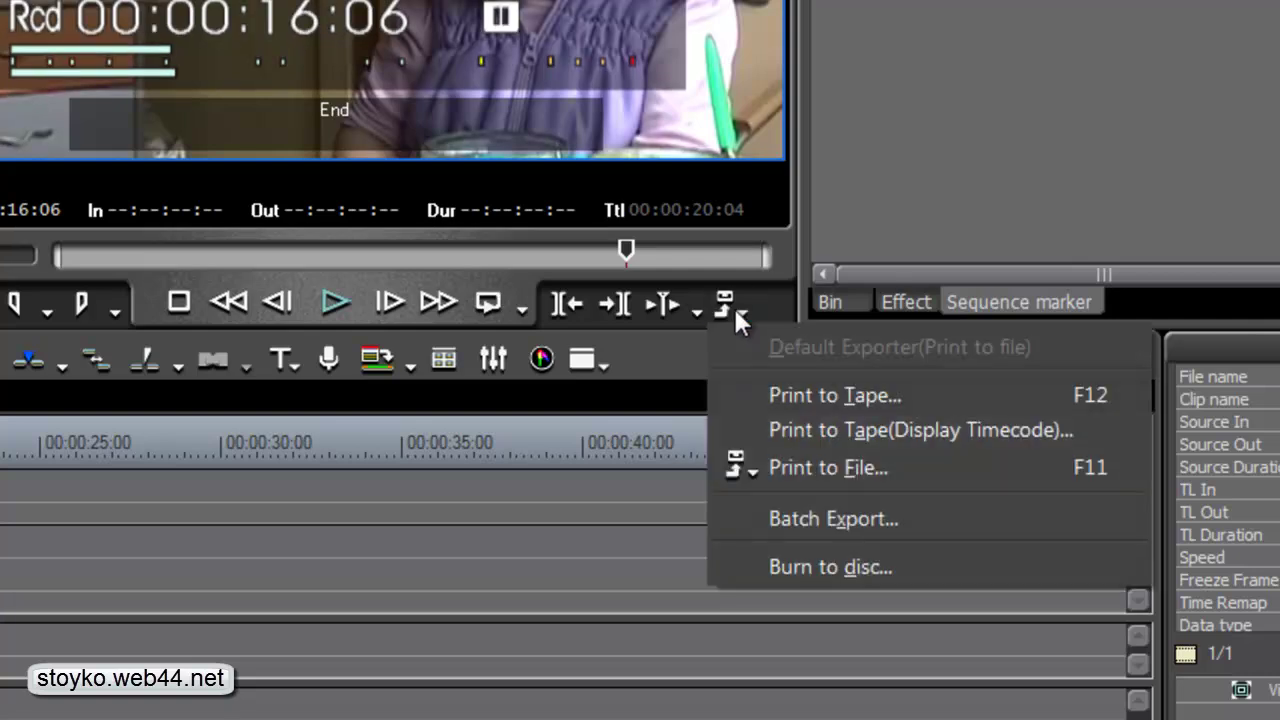
click(831, 567)
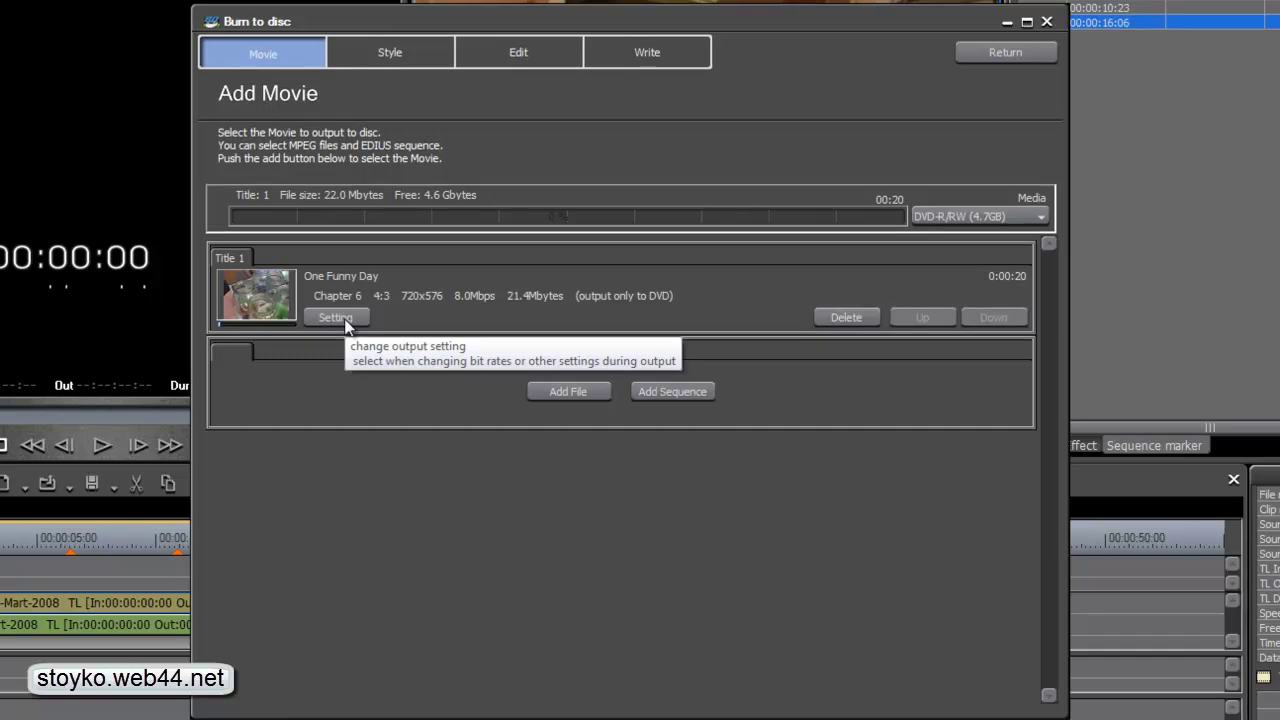
click(340, 318)
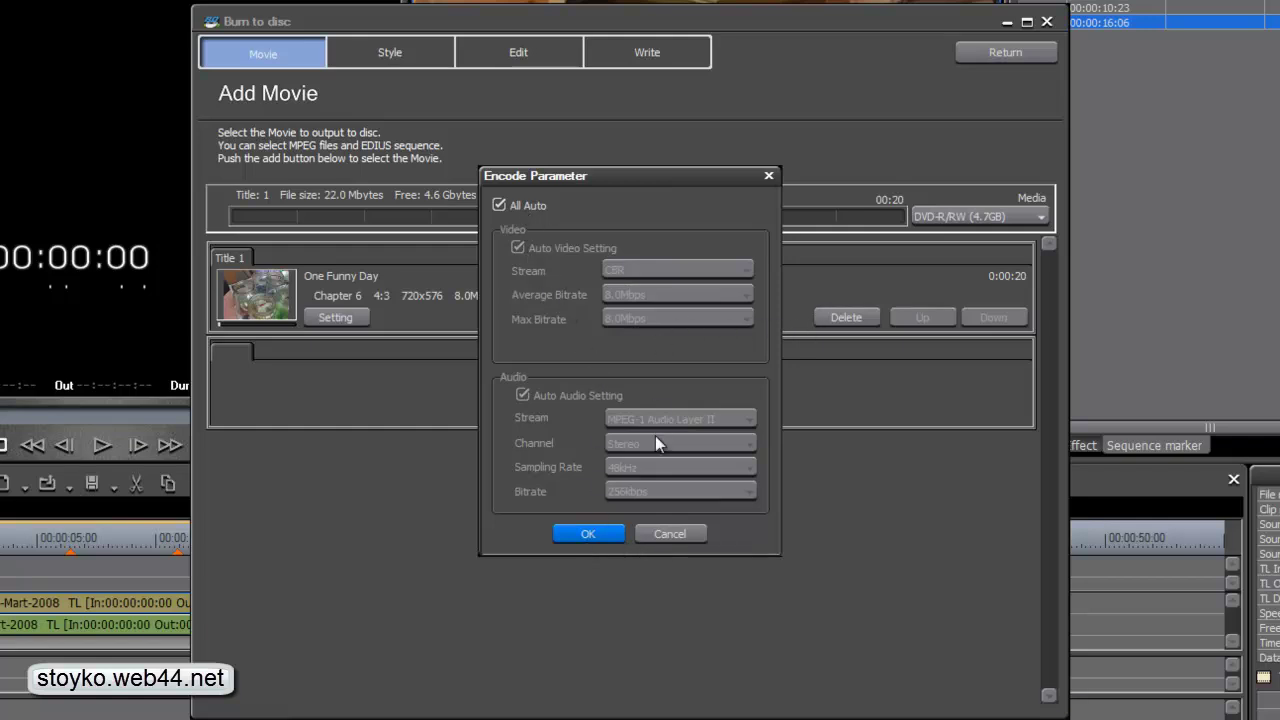
click(499, 206)
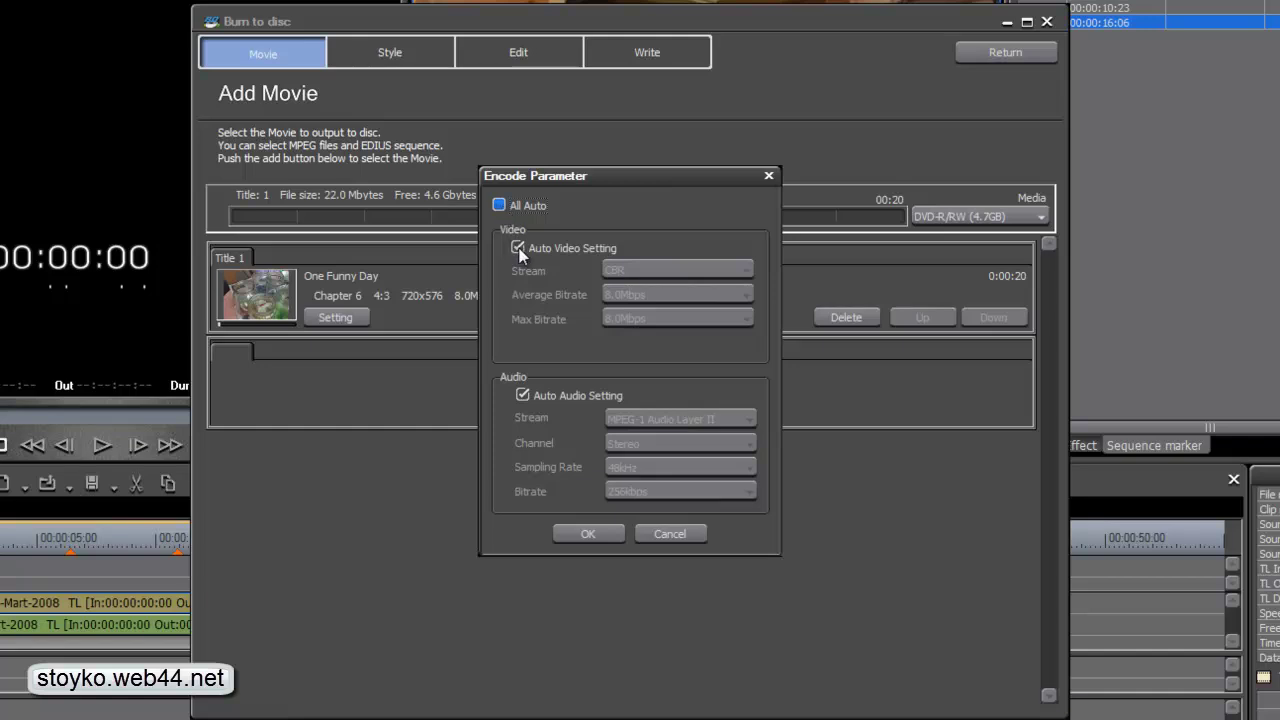
click(517, 247)
click(517, 247)
click(522, 395)
click(522, 395)
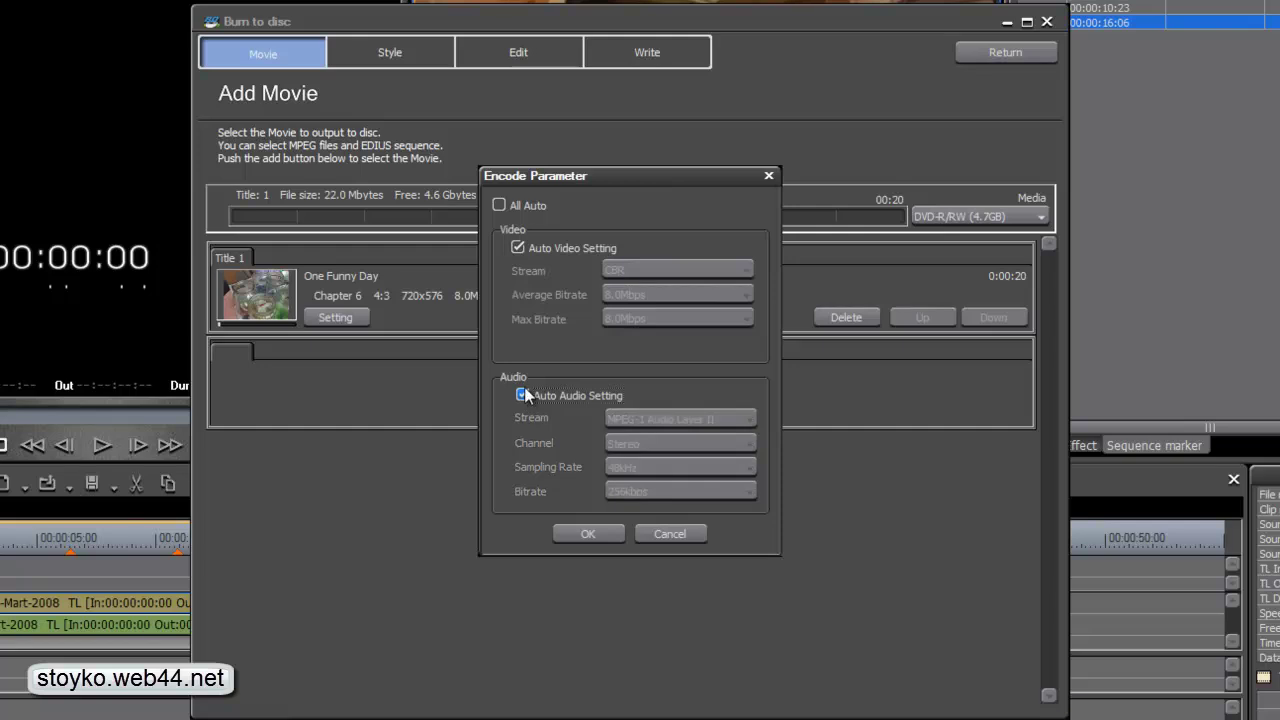
click(517, 247)
click(745, 295)
click(742, 298)
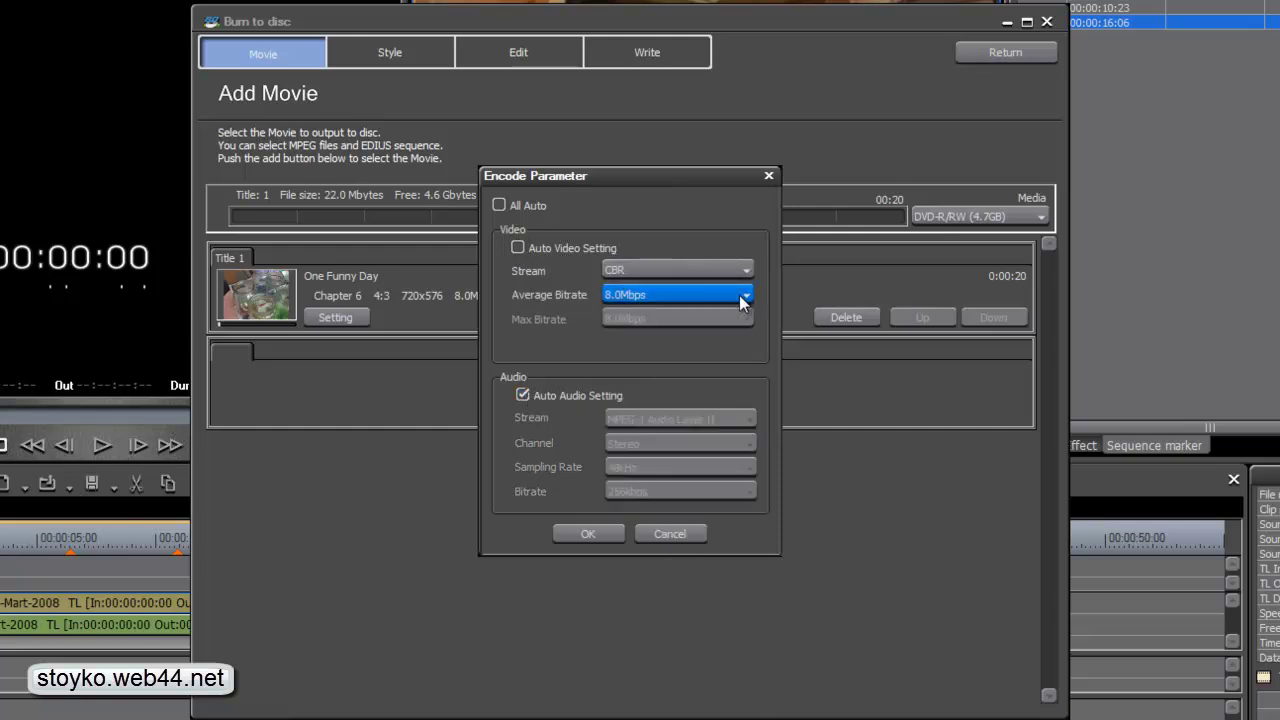
click(518, 249)
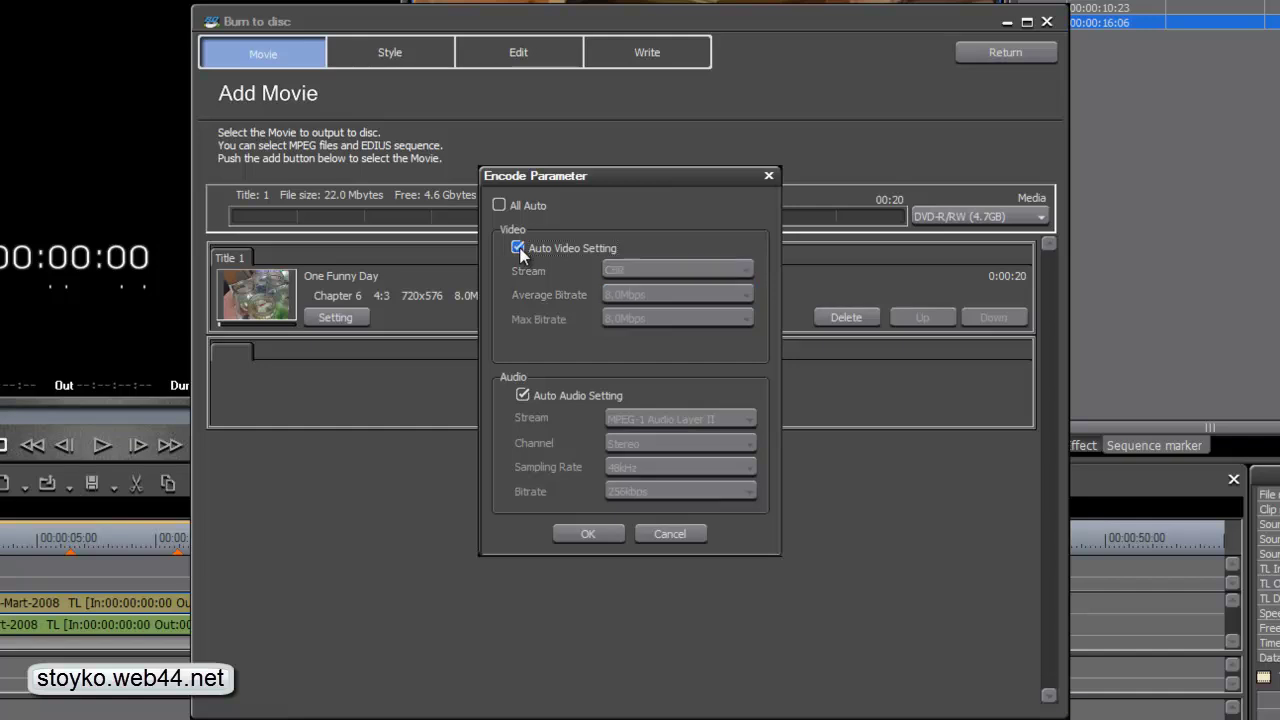
click(499, 205)
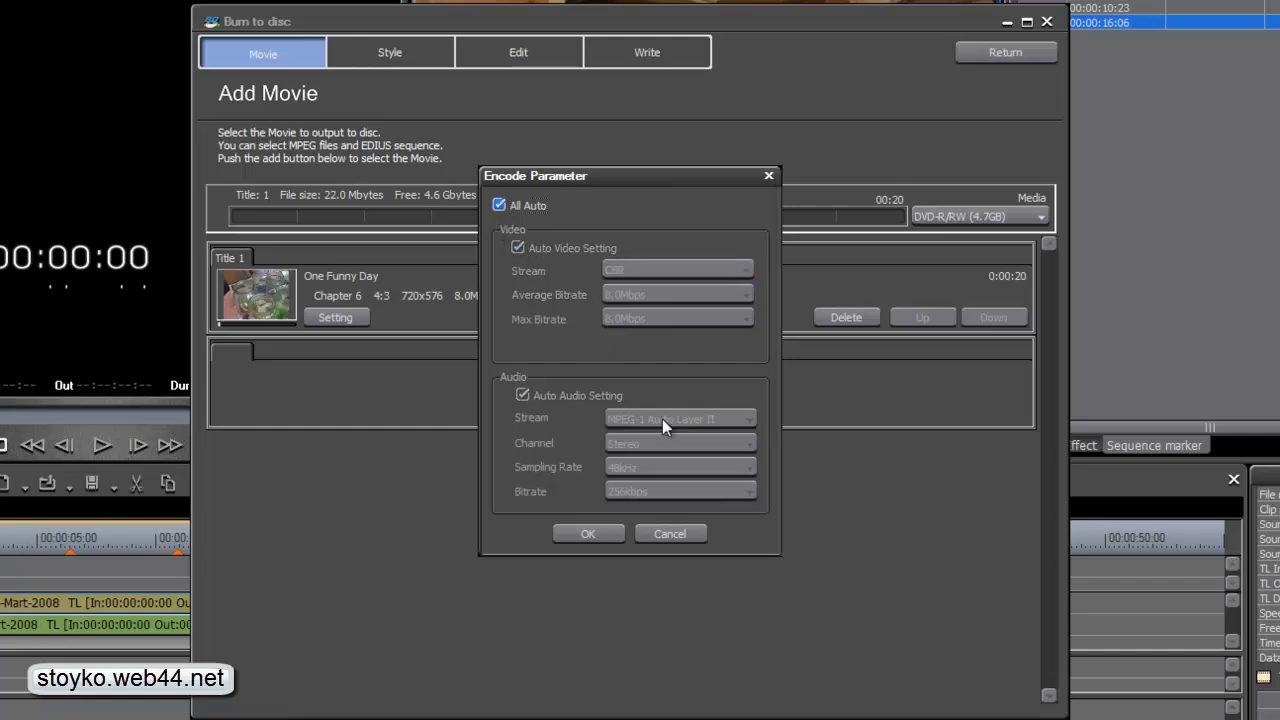
click(600, 535)
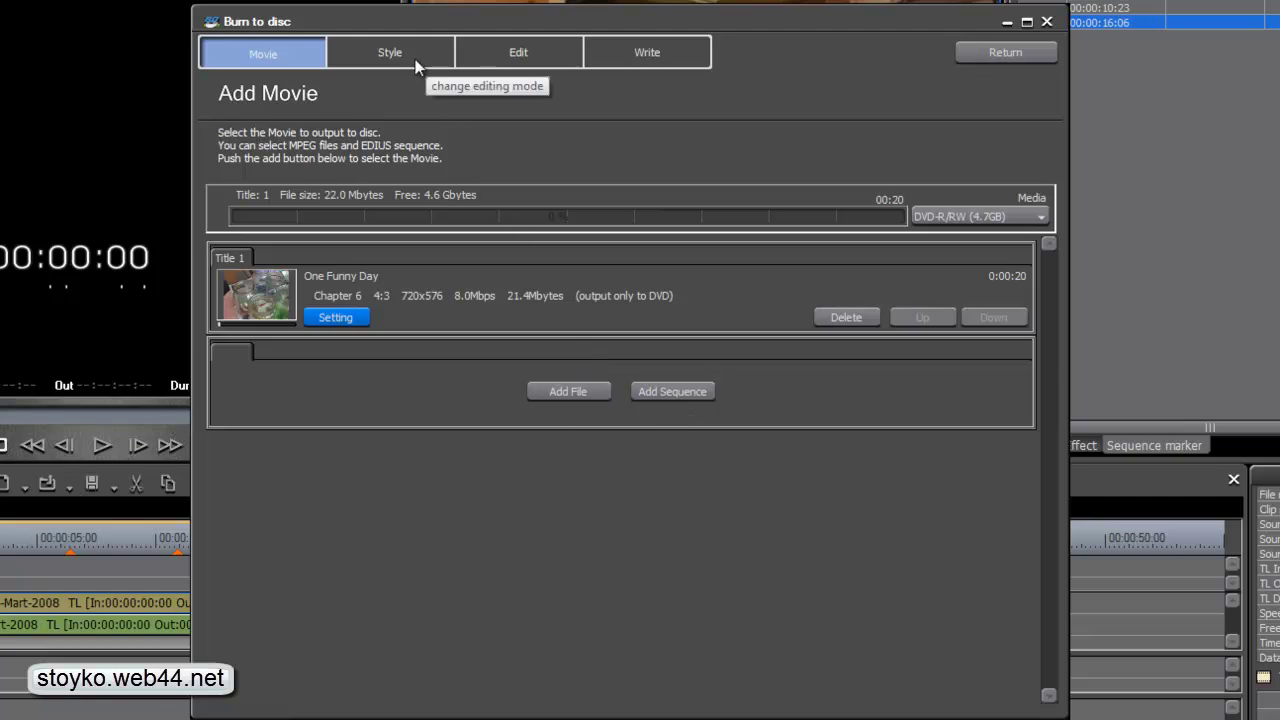
On the Style page, try the Simple 01 and Pop 07 menu styles.
click(380, 55)
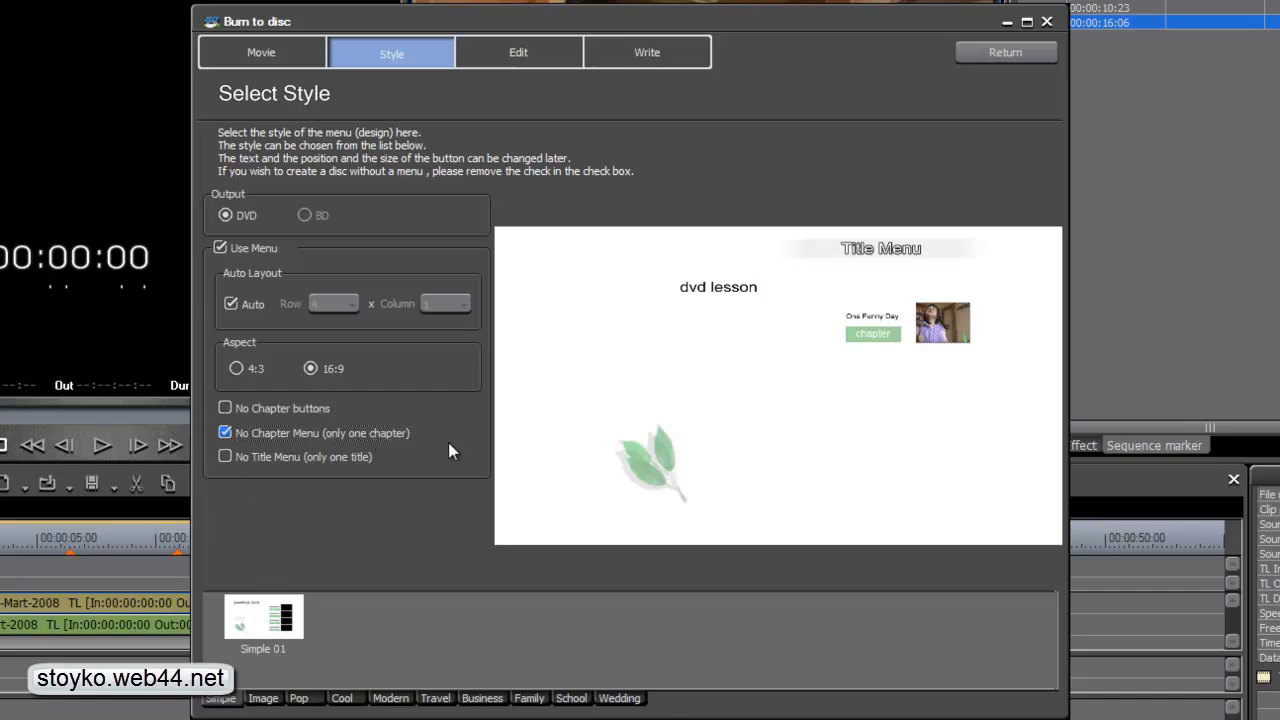
mouse_move(265, 430)
click(266, 618)
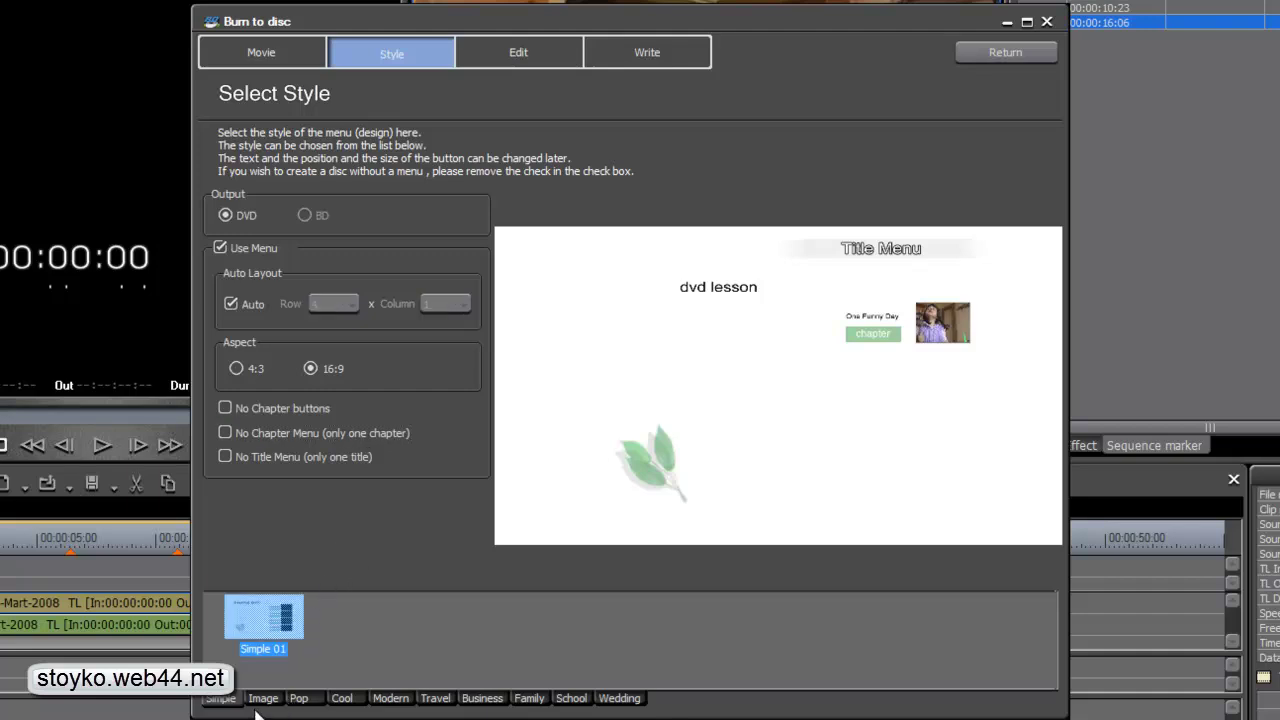
click(266, 702)
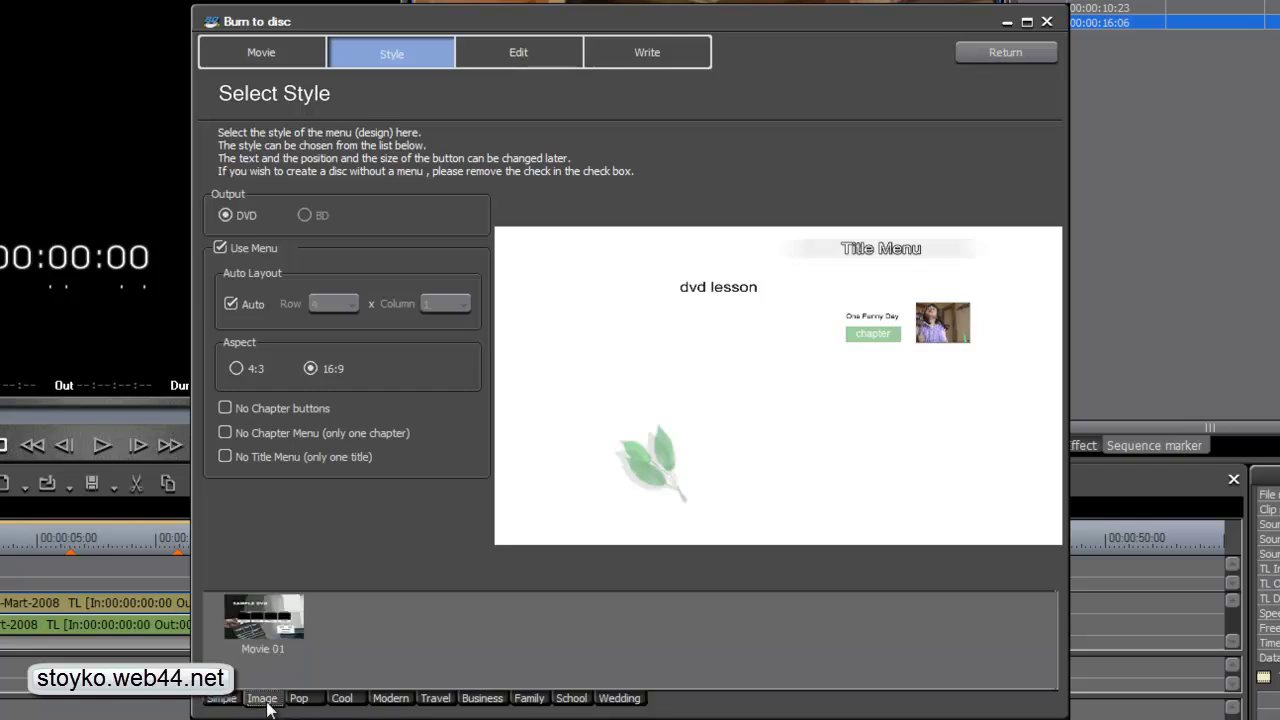
click(299, 698)
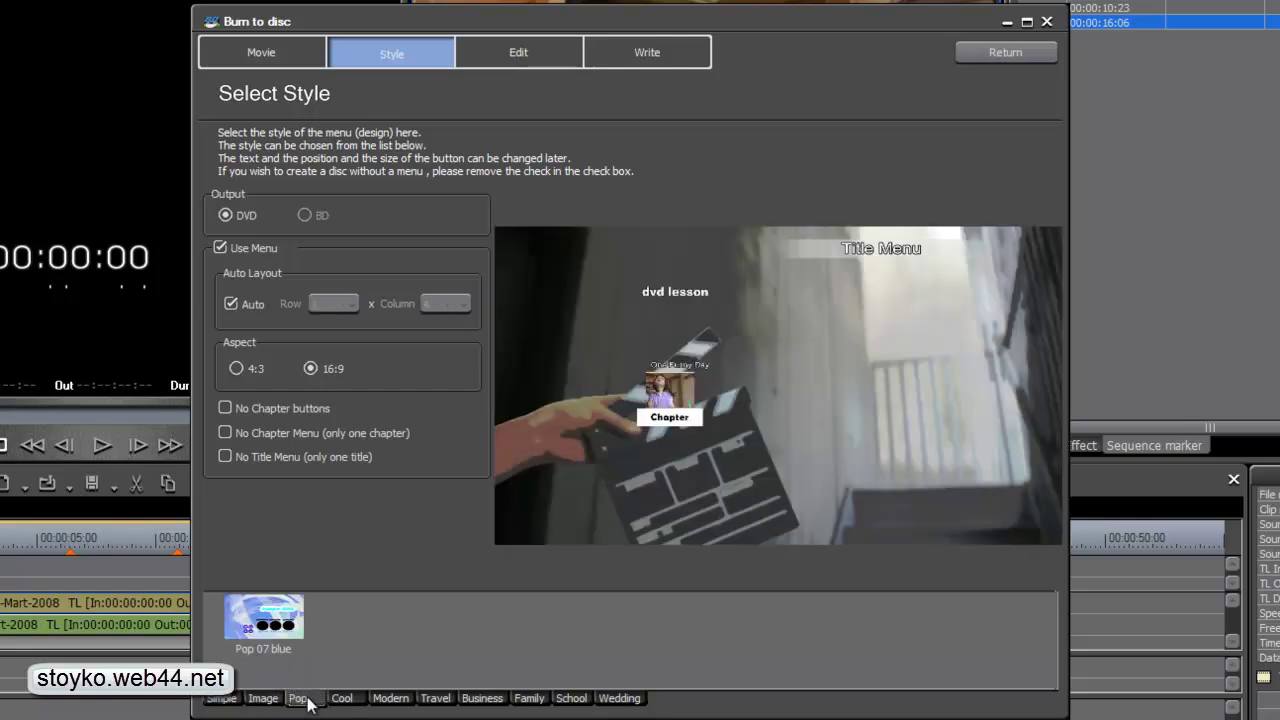
click(284, 624)
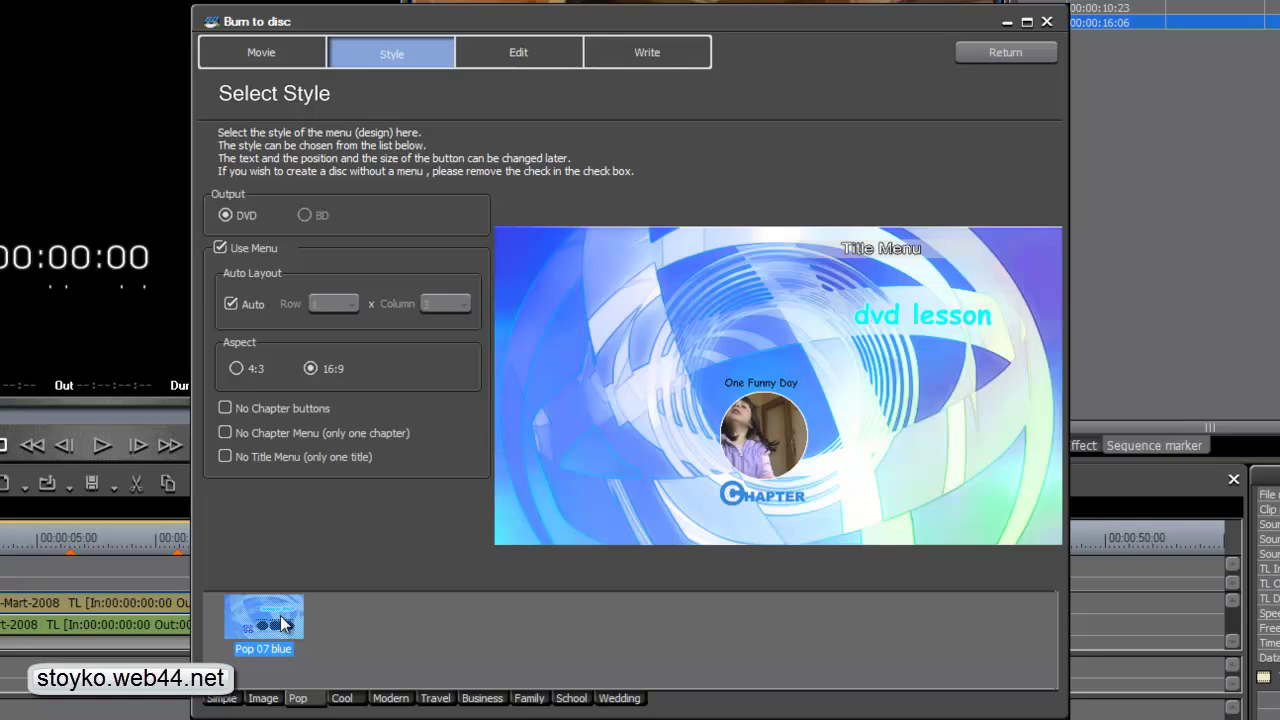
Browse the Cool through Wedding style categories and apply Wedding 17.
click(355, 698)
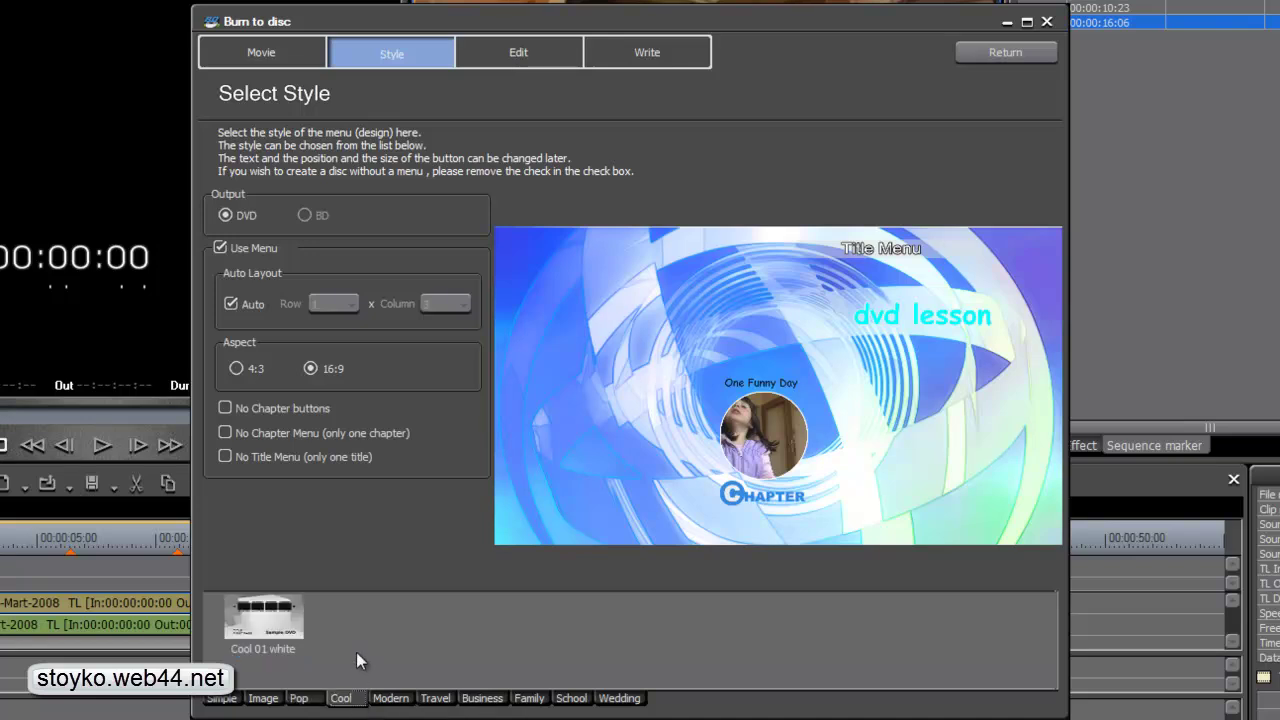
click(378, 697)
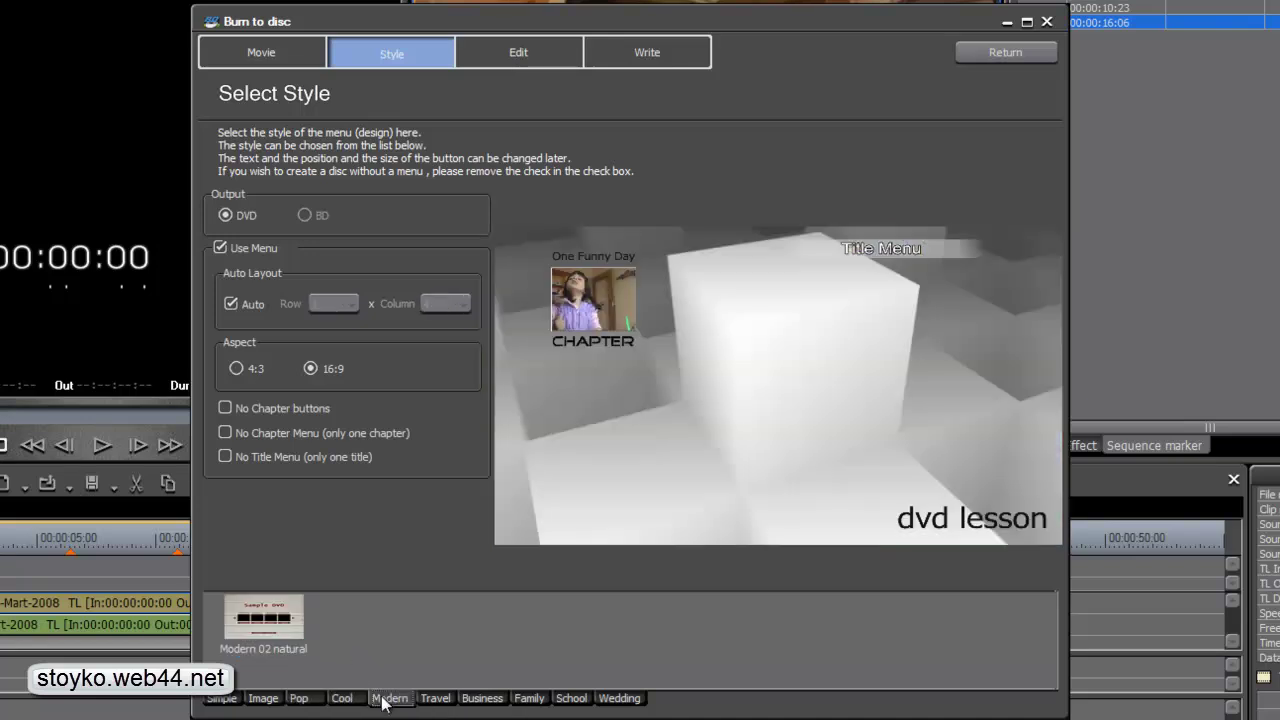
click(437, 700)
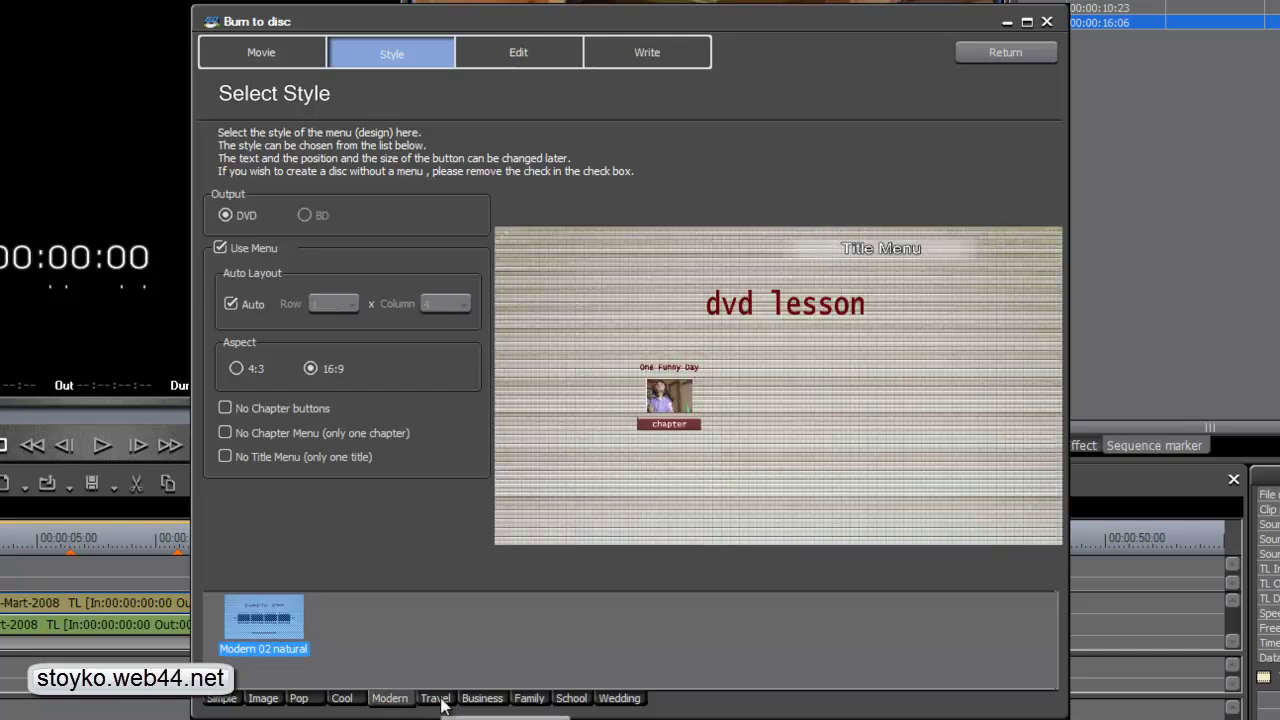
click(484, 699)
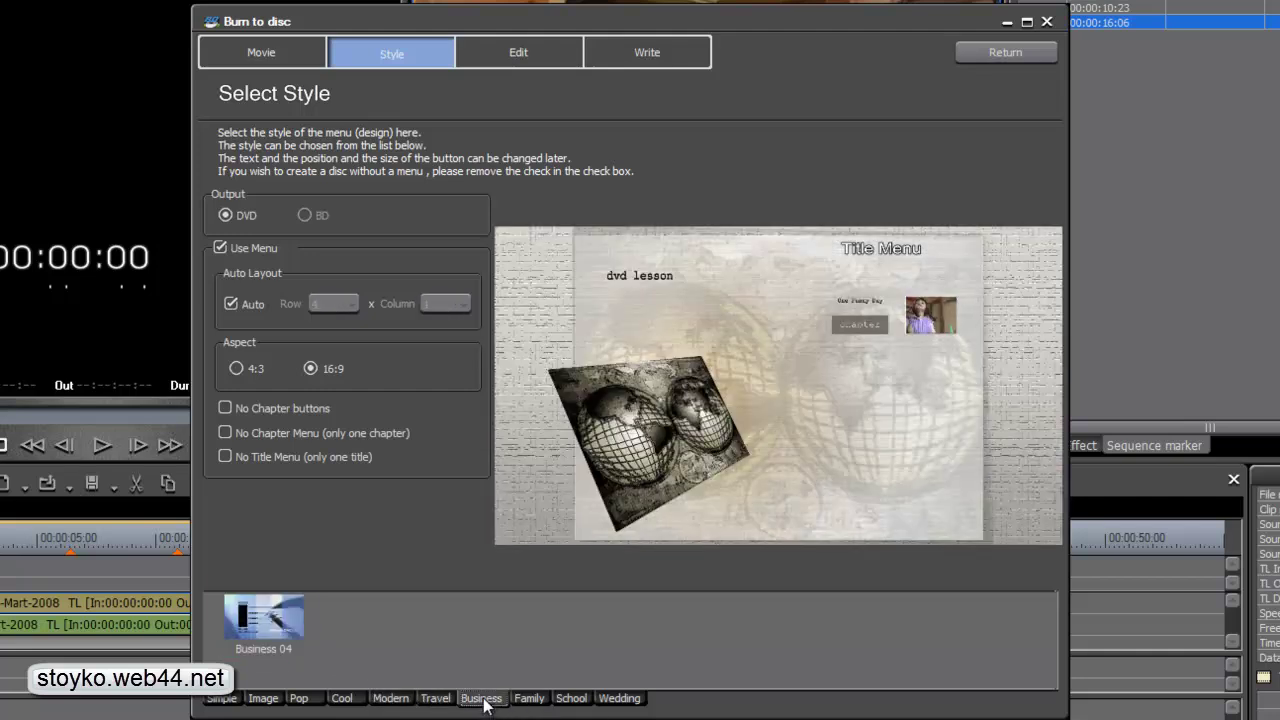
click(529, 698)
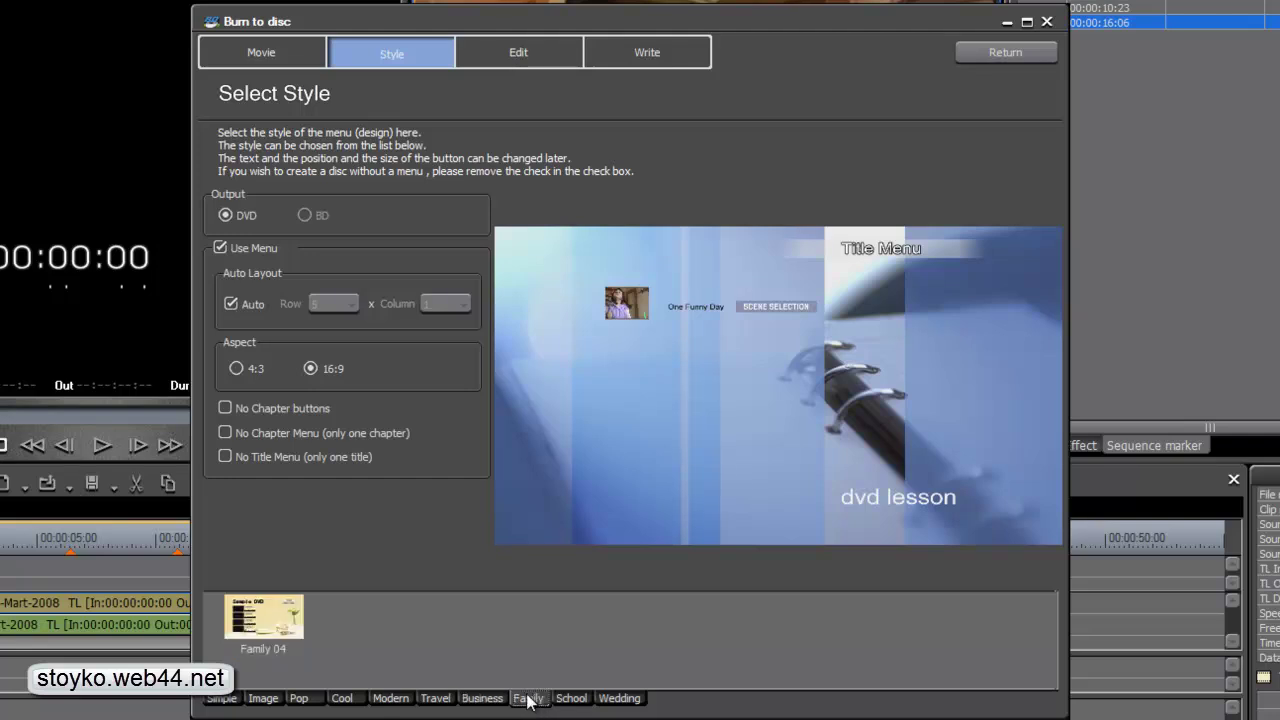
click(567, 696)
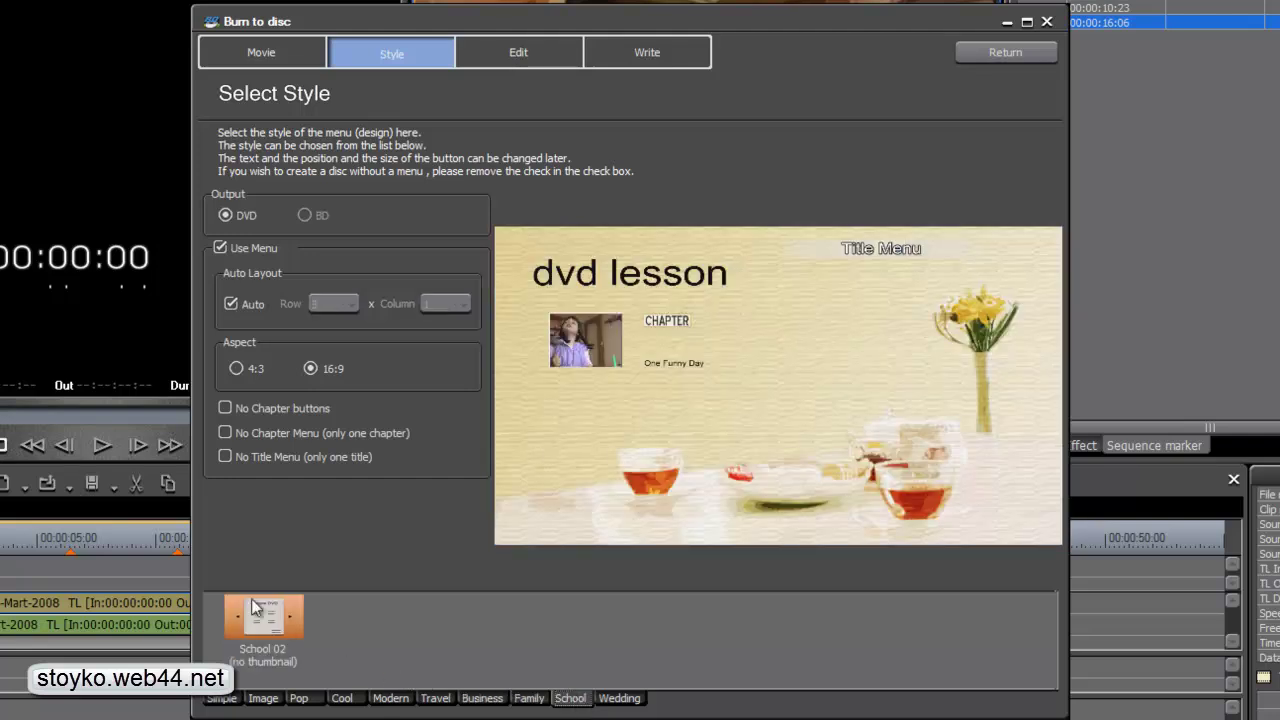
click(263, 619)
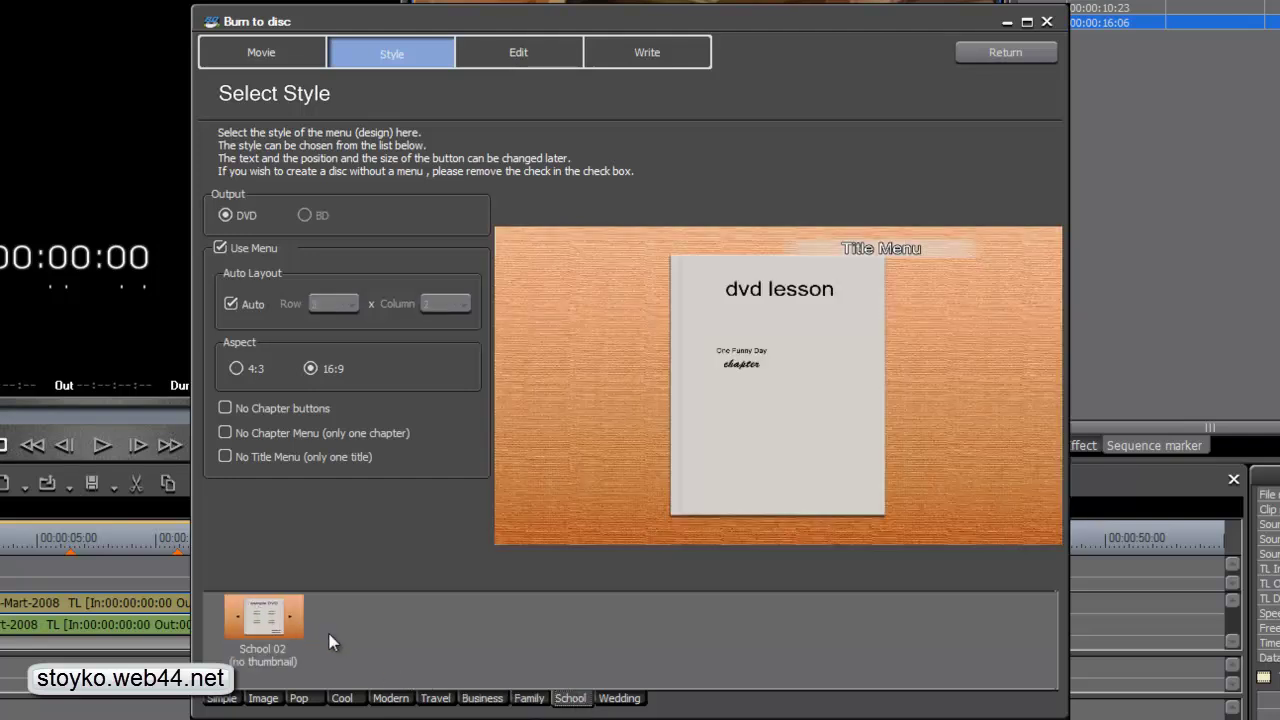
click(636, 700)
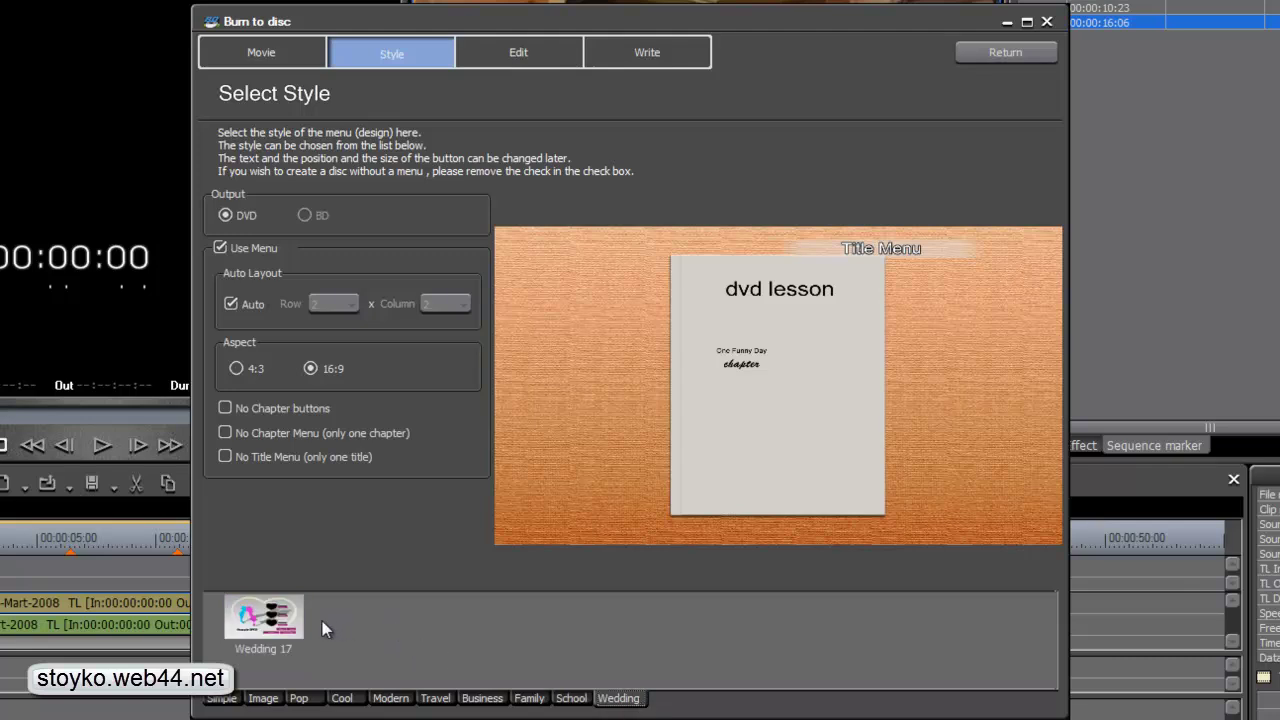
click(281, 620)
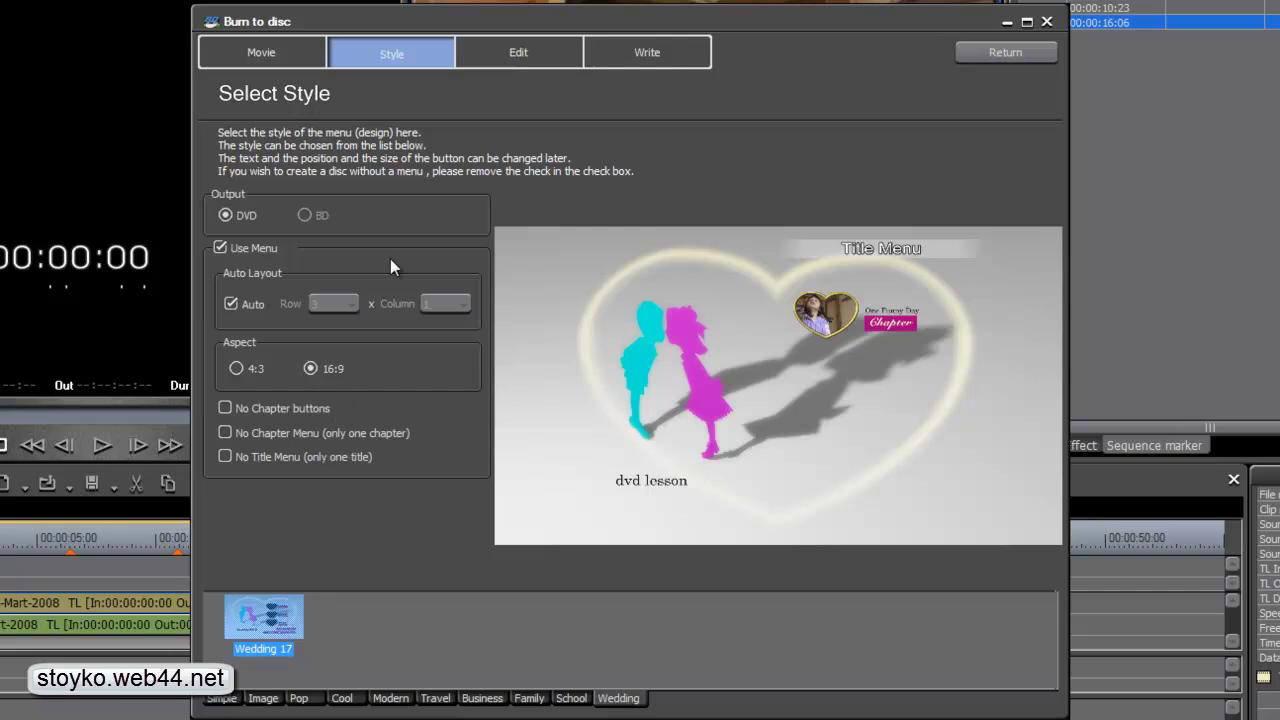
Go to Edit design and open the item settings for the menu background.
click(518, 53)
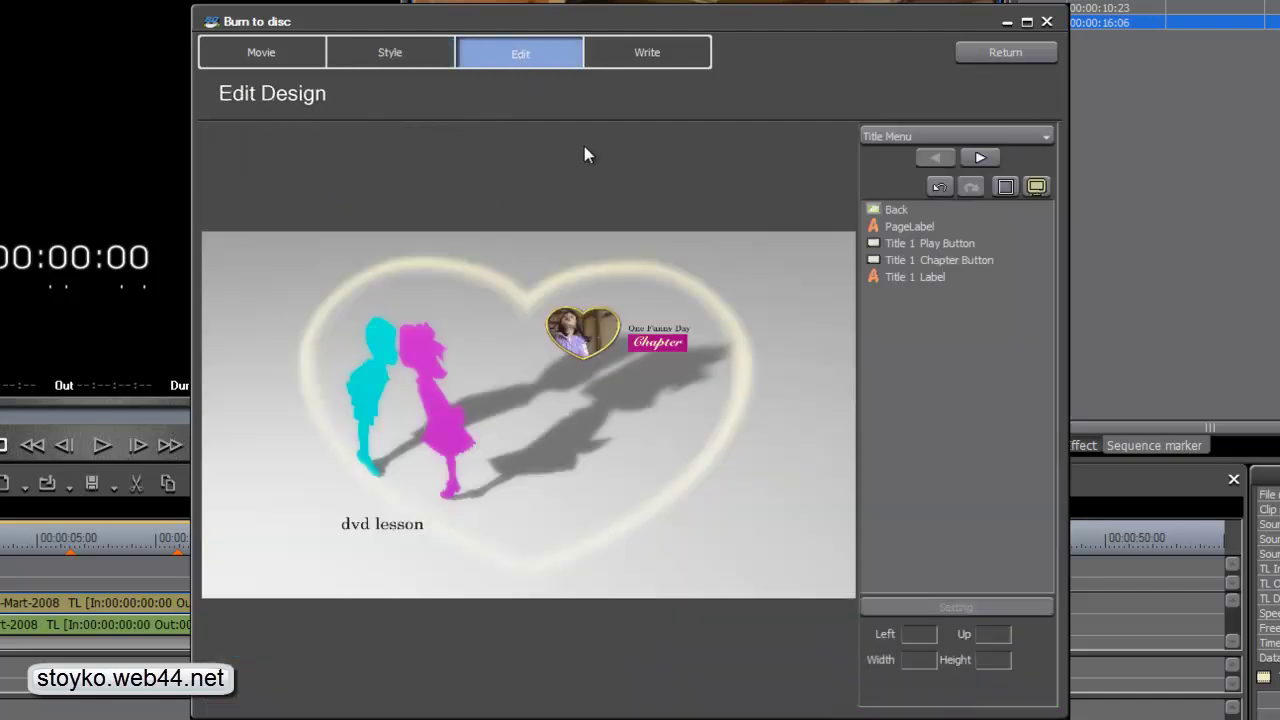
click(890, 211)
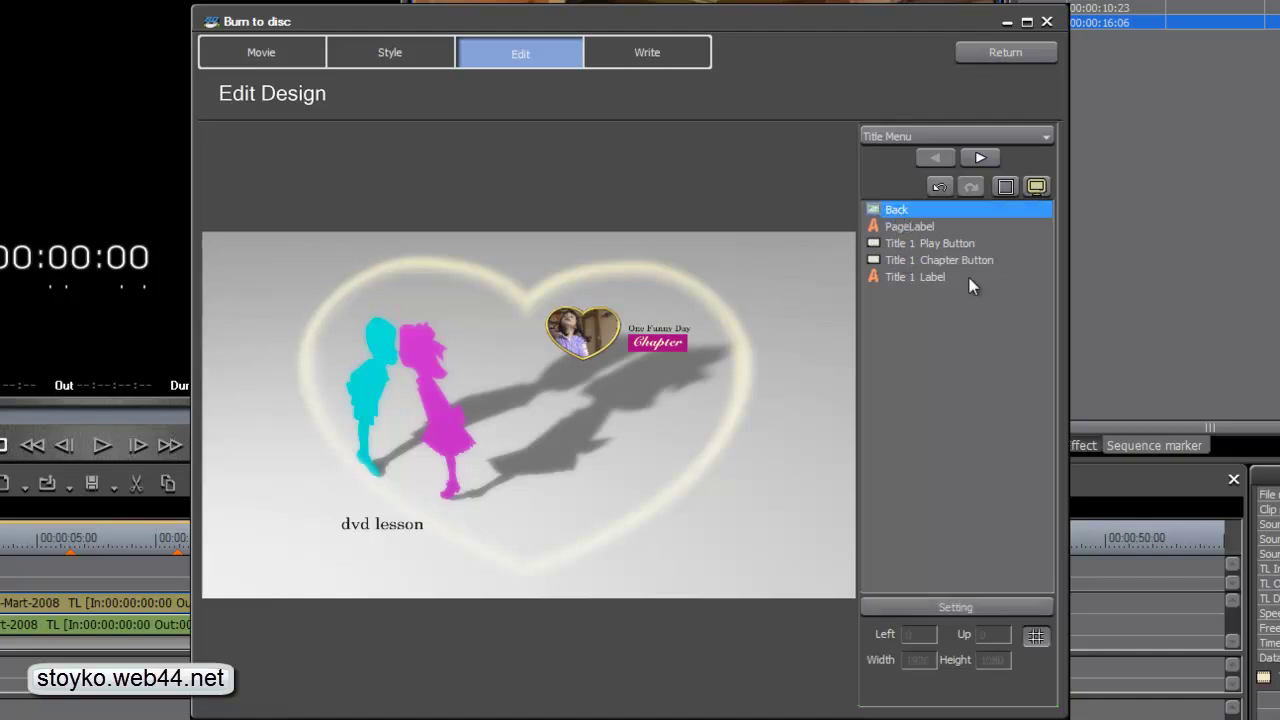
click(980, 607)
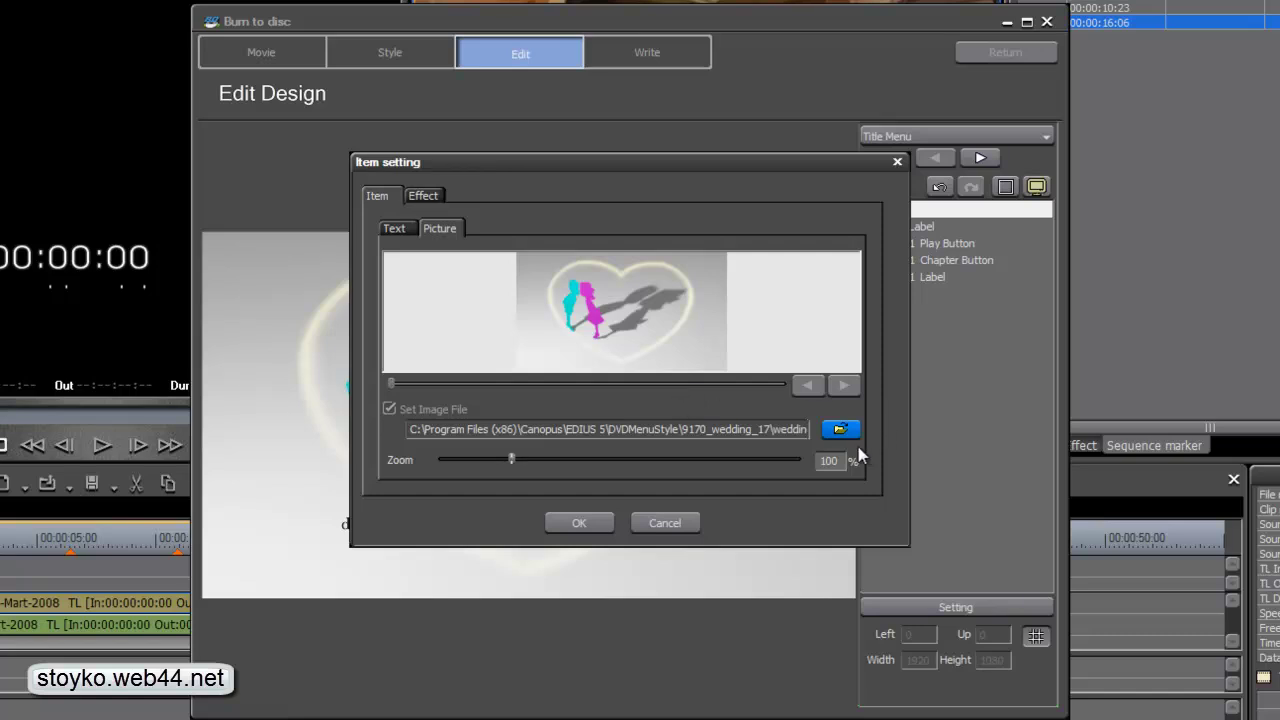
Set the background picture's zoom to 100% and confirm.
drag(512, 464, 545, 467)
click(508, 462)
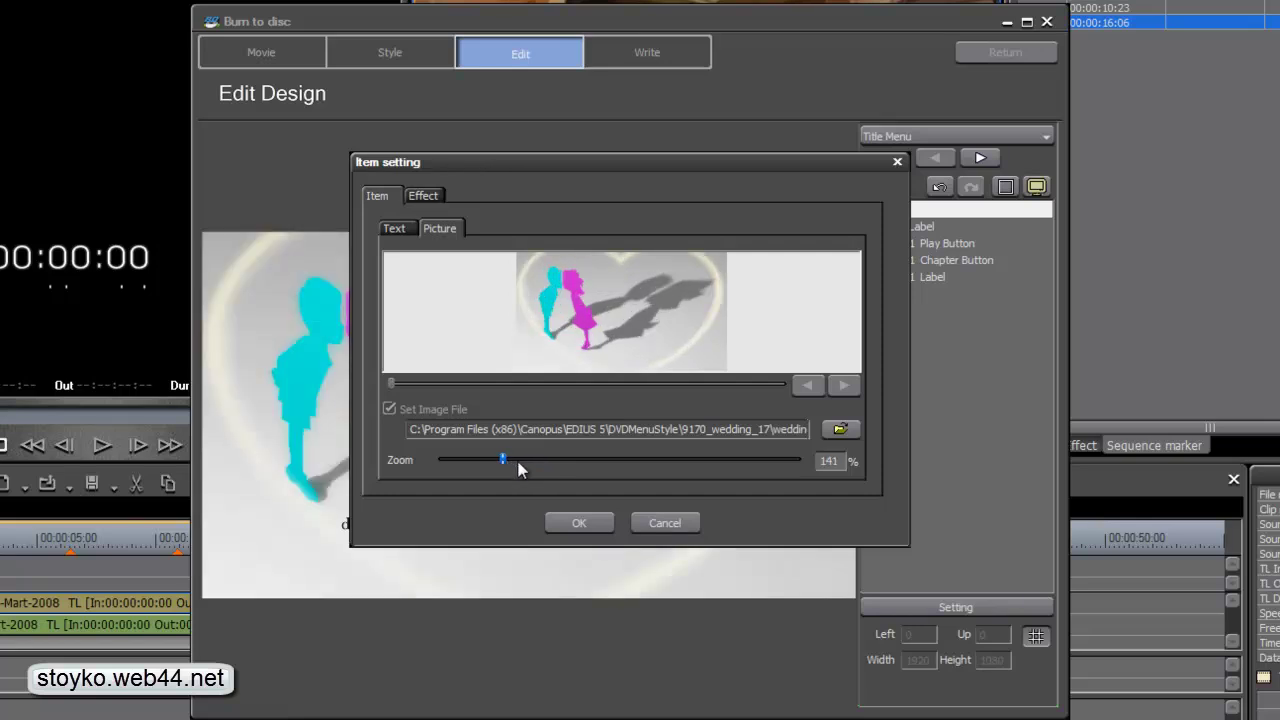
click(548, 461)
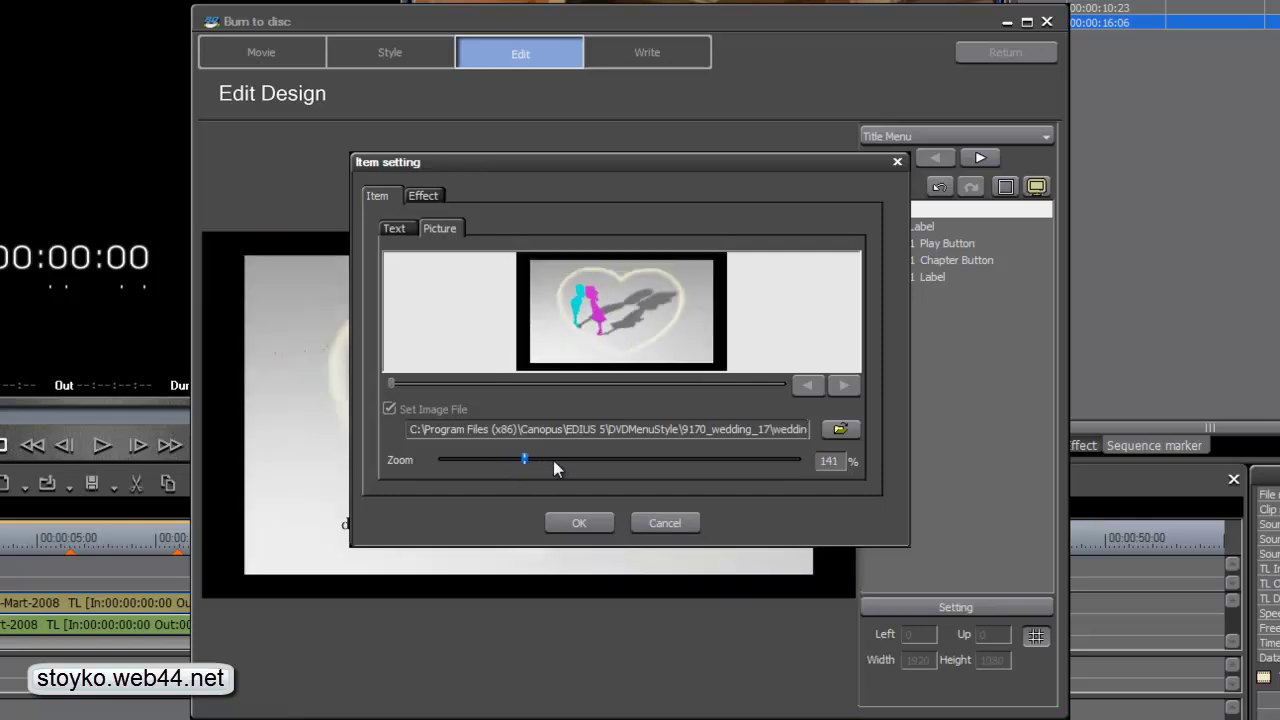
click(553, 460)
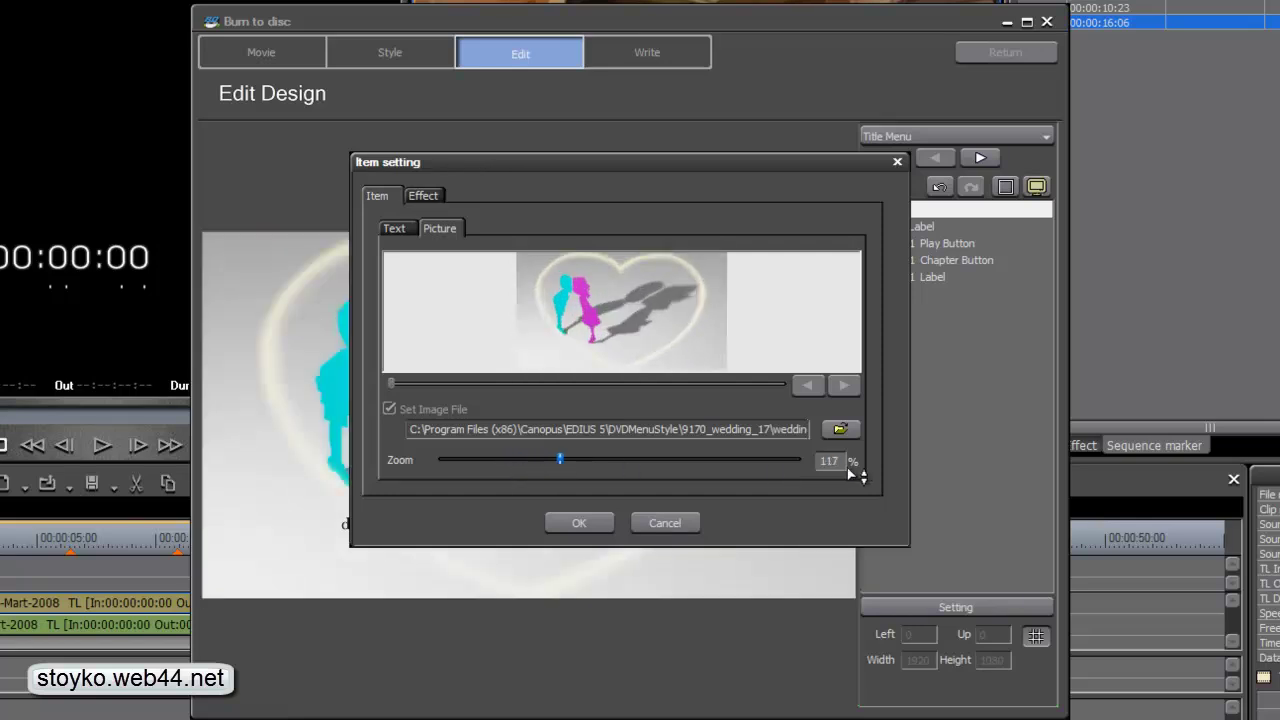
click(576, 458)
drag(833, 463, 840, 470)
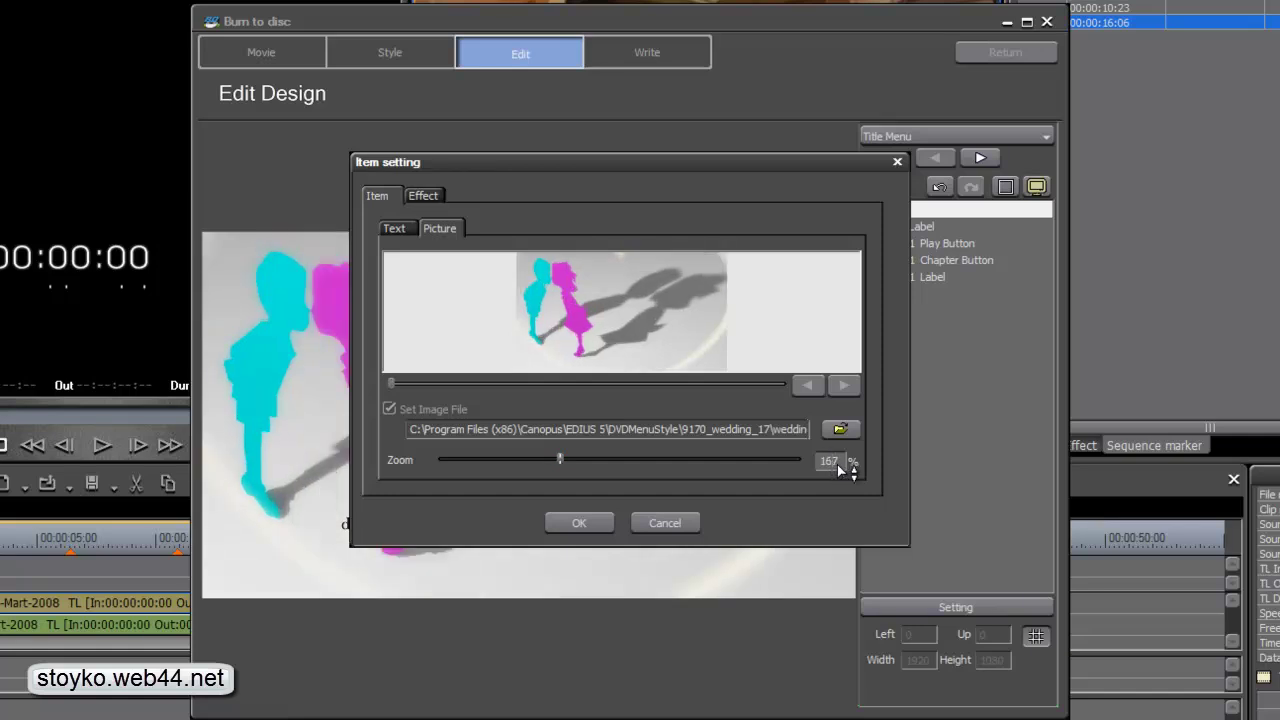
double_click(829, 466)
drag(829, 470, 831, 476)
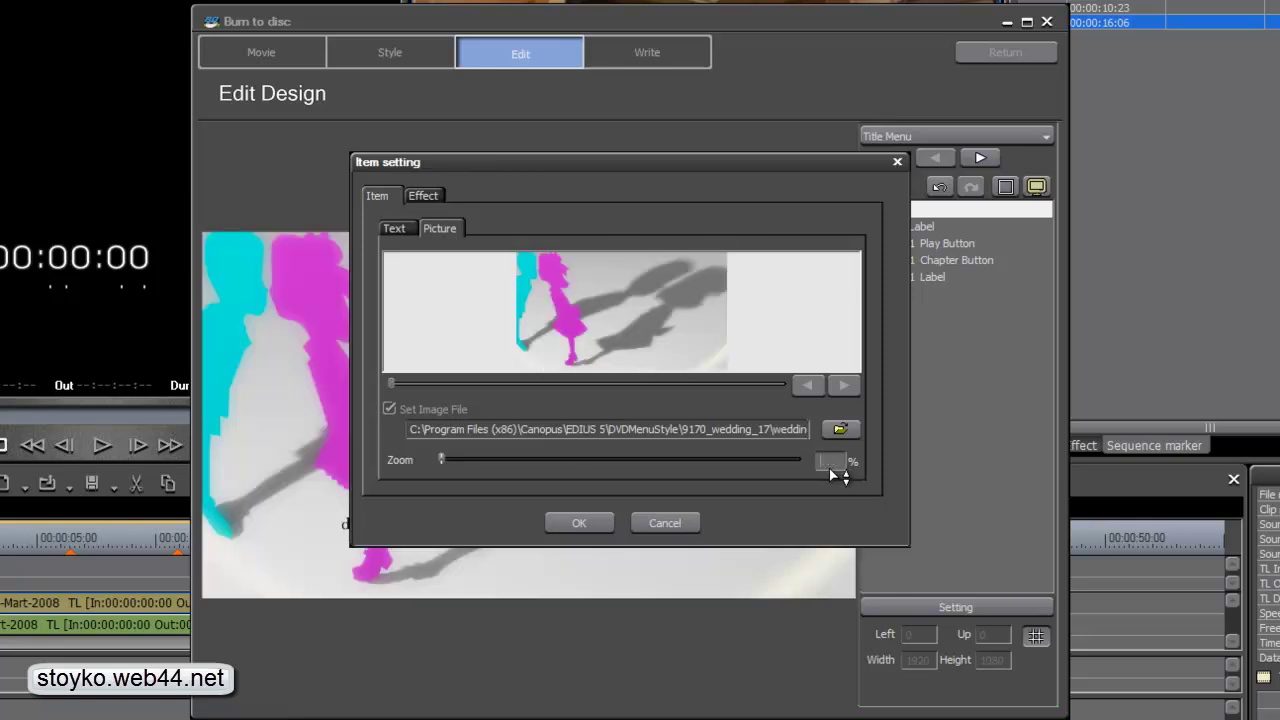
text(1)
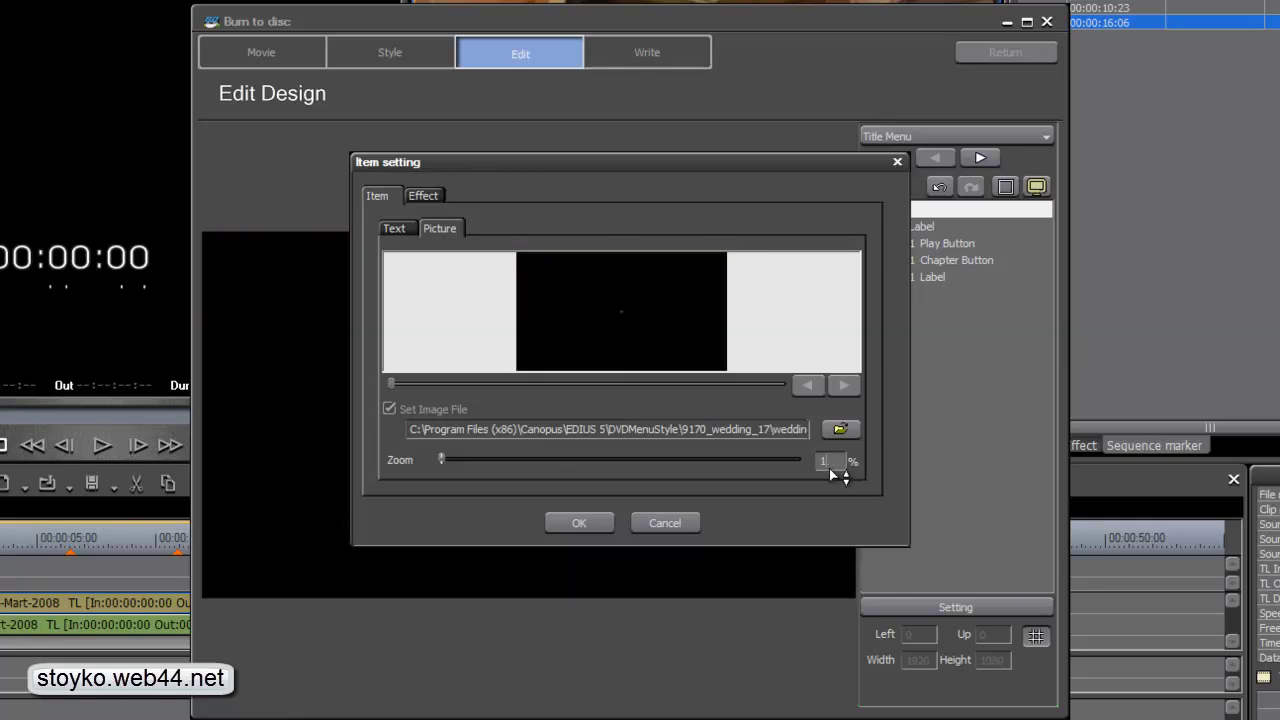
text(00)
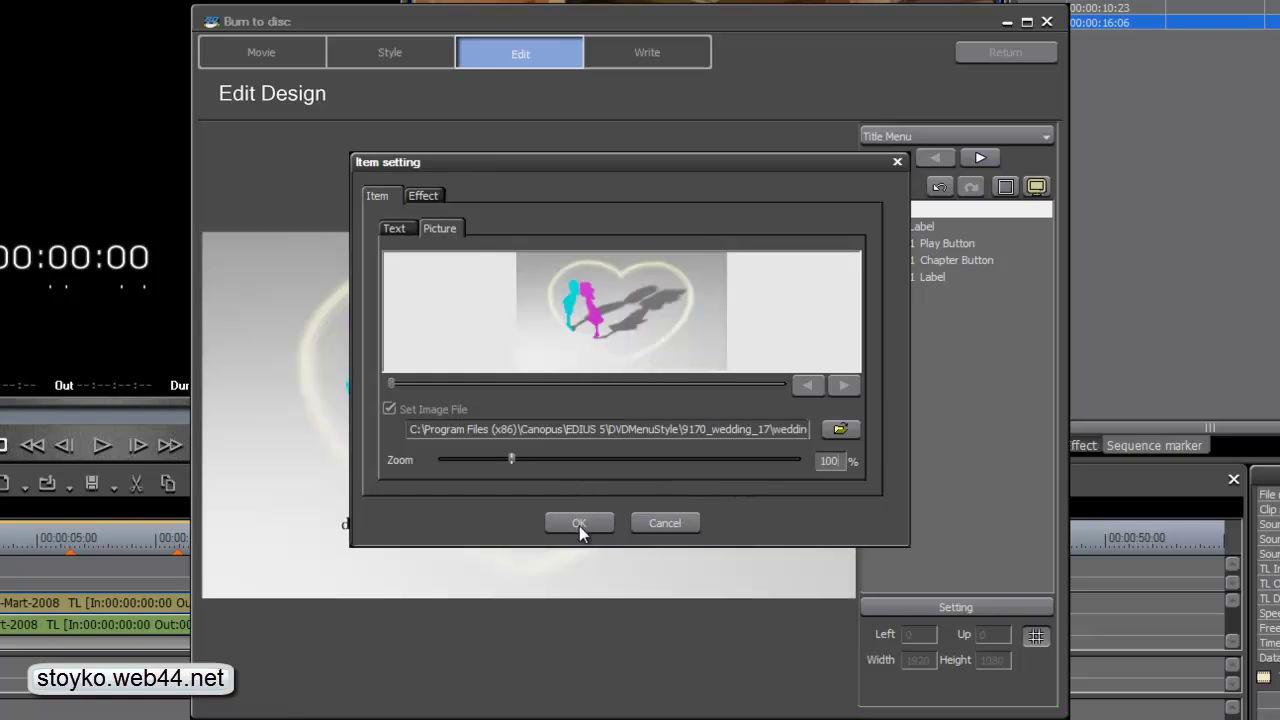
click(579, 523)
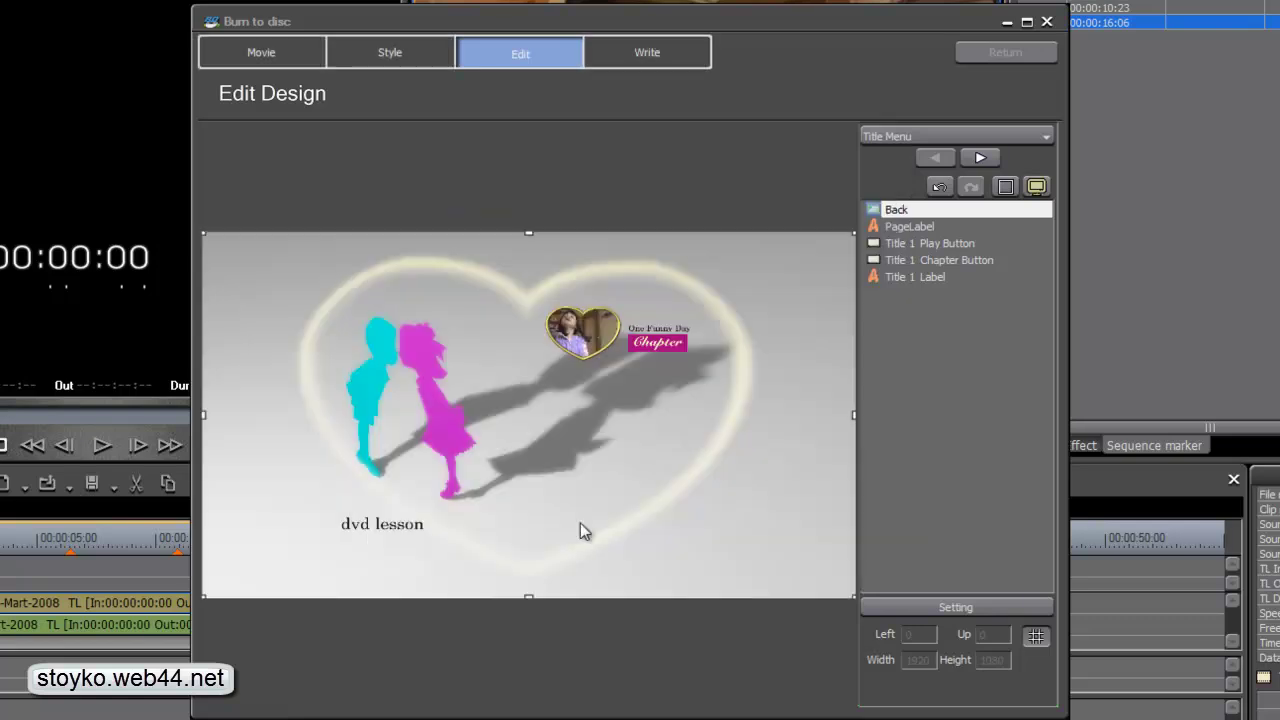
Change the page label to 'MY DVD' and enlarge the heart play button thumbnail to 398×324.
click(935, 227)
click(423, 528)
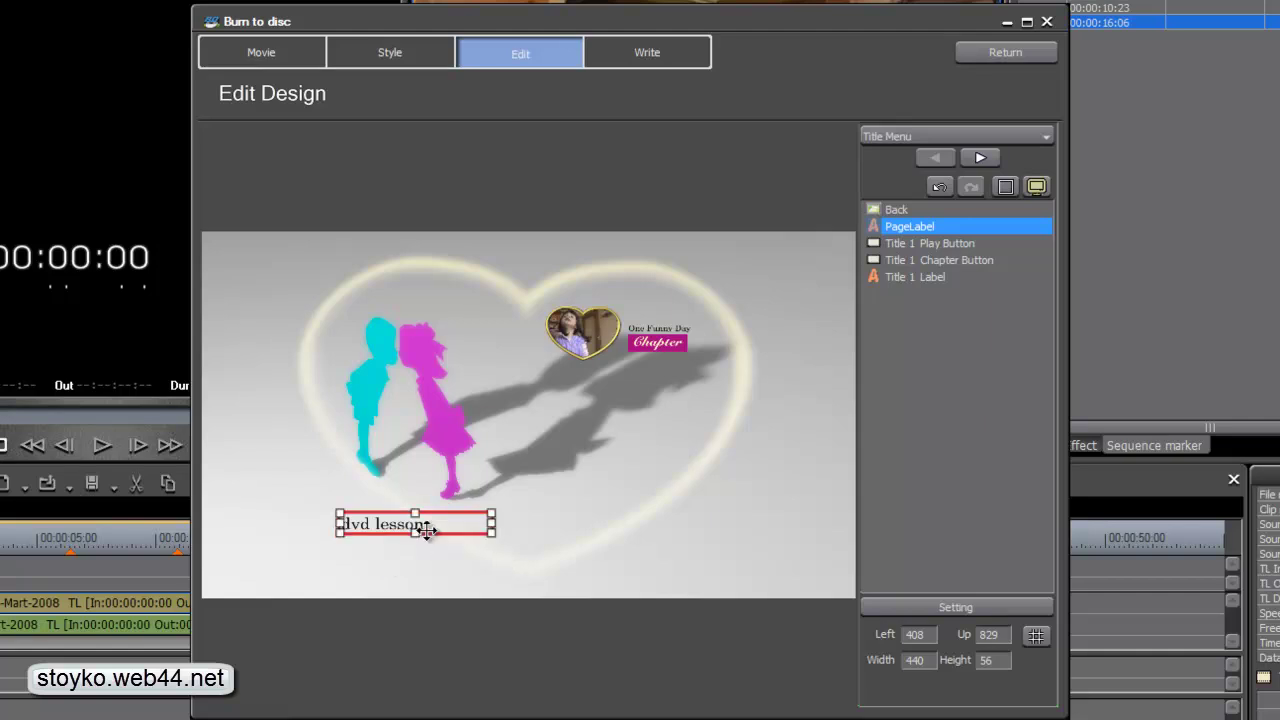
right_click(428, 528)
click(437, 513)
drag(425, 523, 294, 529)
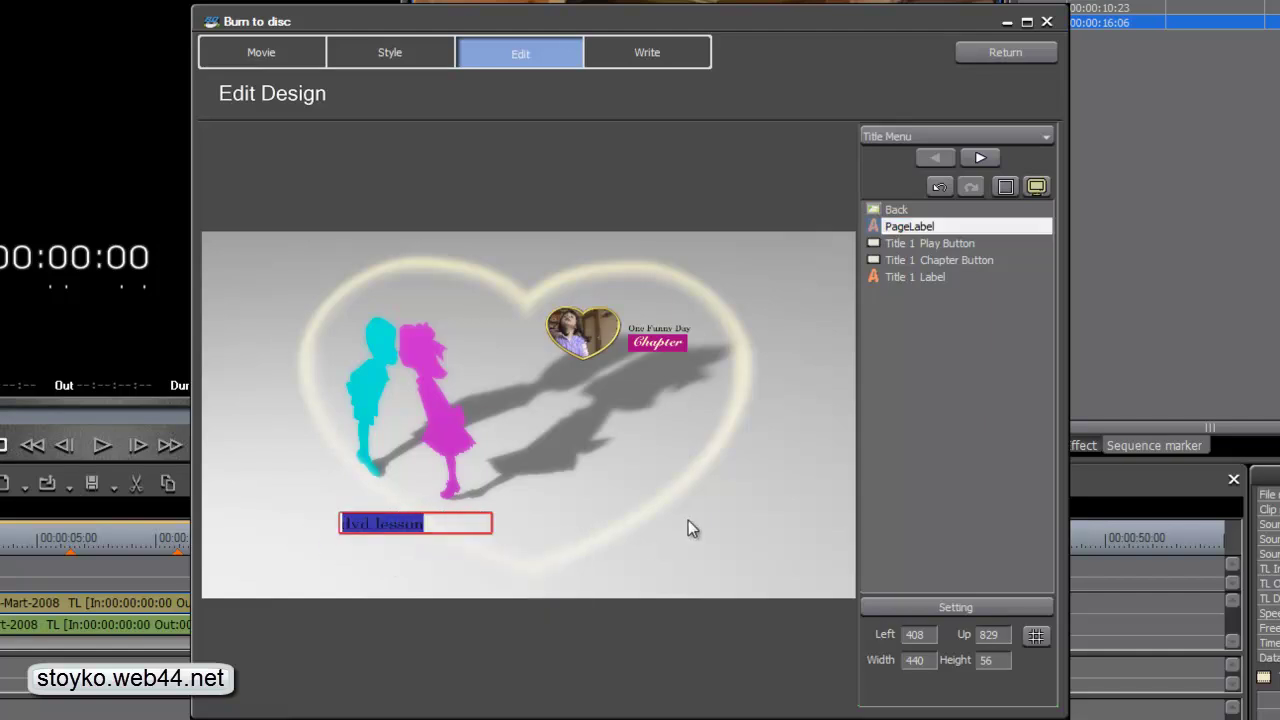
text(MY D)
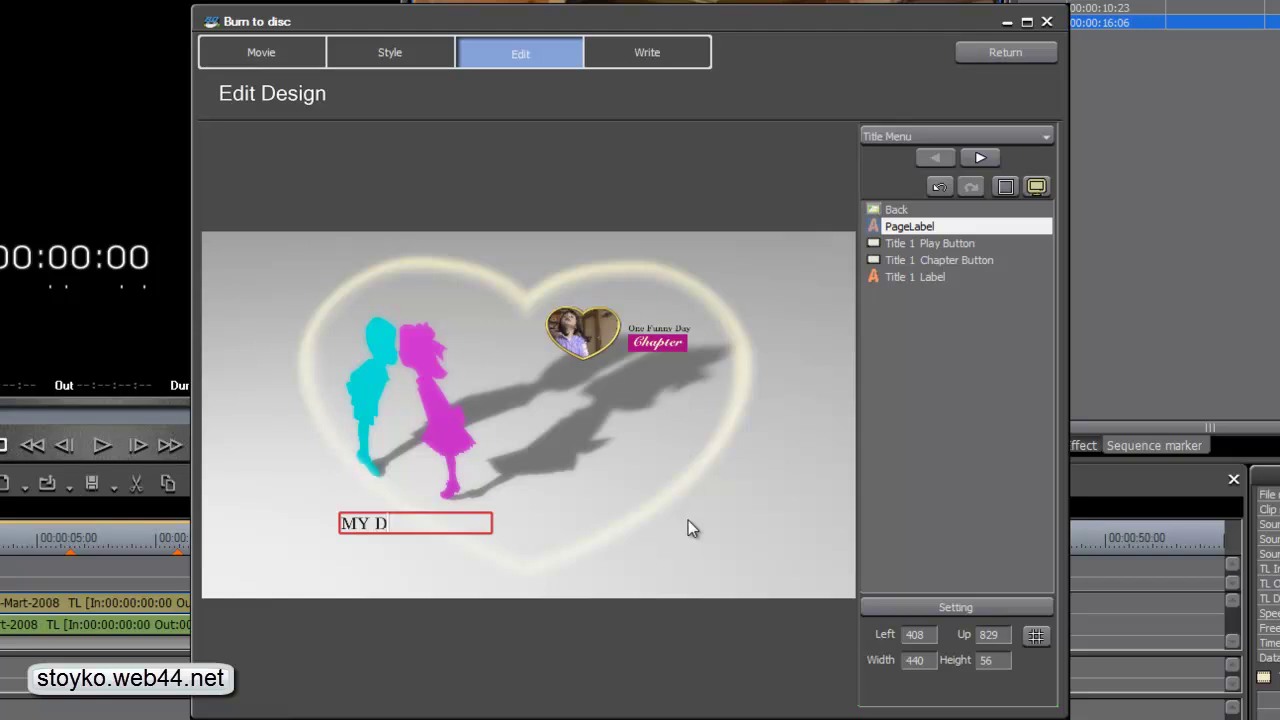
text(VD)
click(660, 471)
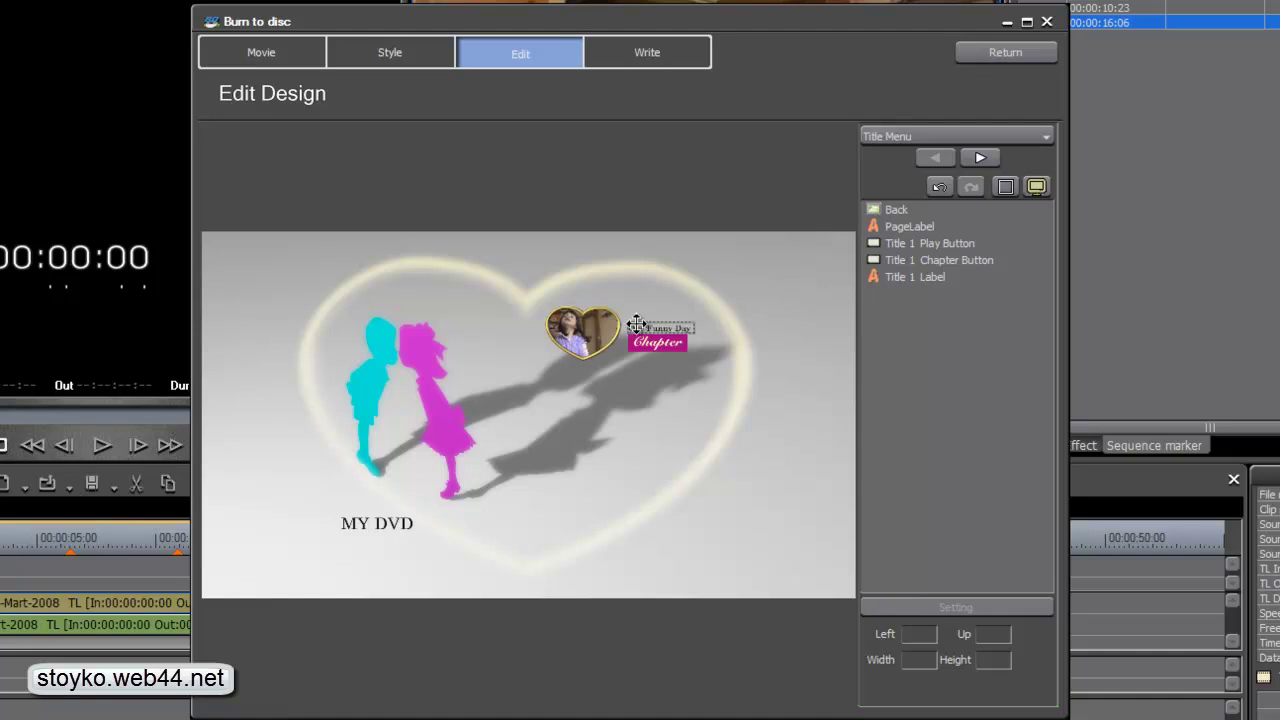
click(580, 340)
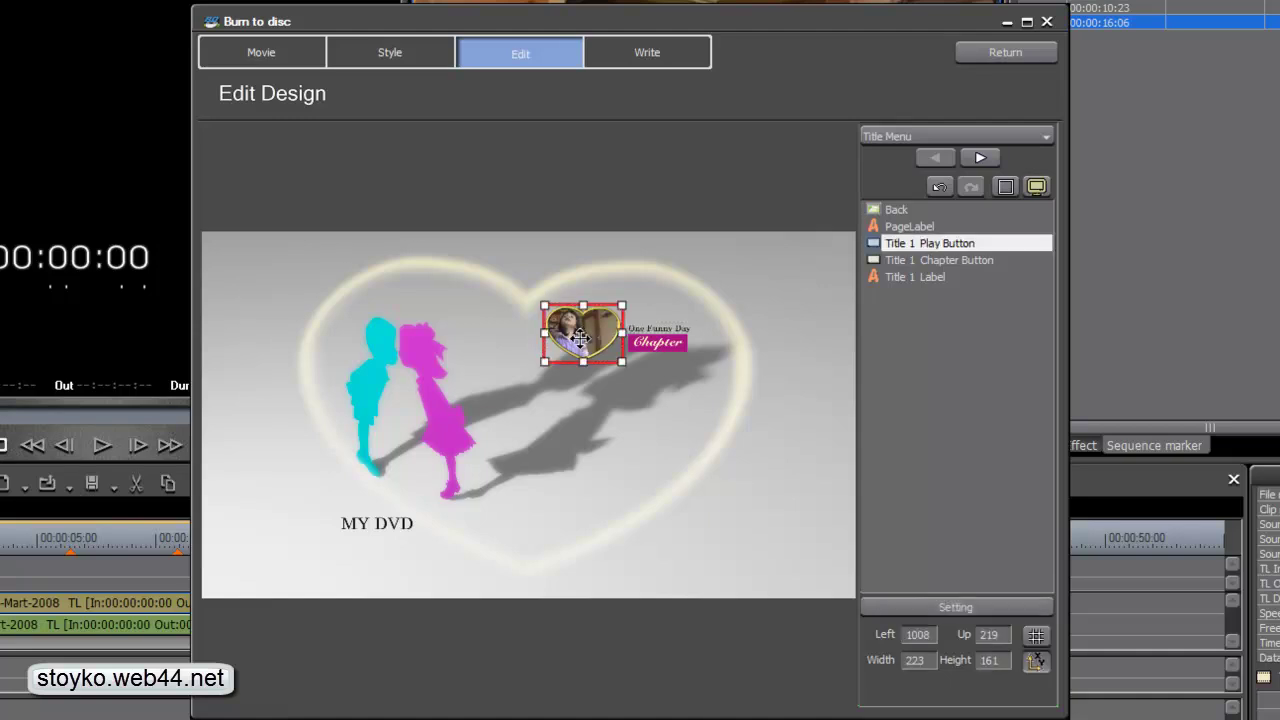
drag(545, 362, 486, 410)
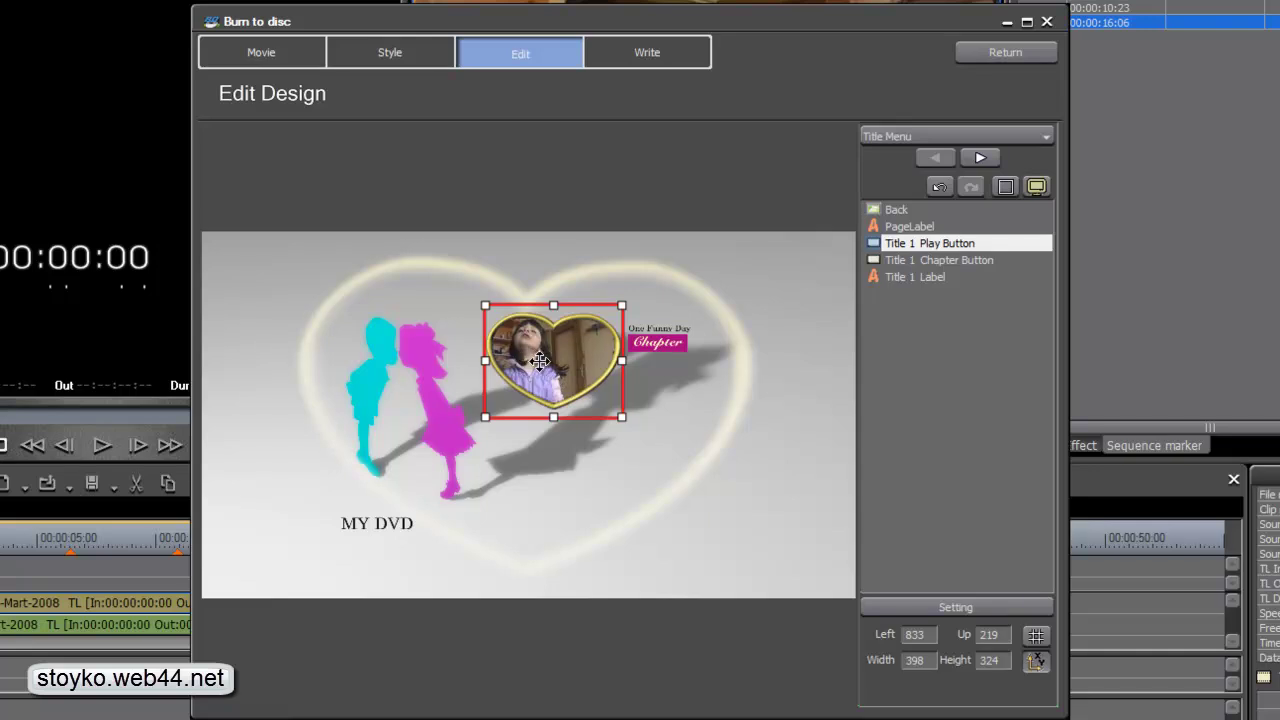
Set the play button thumbnail to a frame about 6 seconds into the video.
click(958, 607)
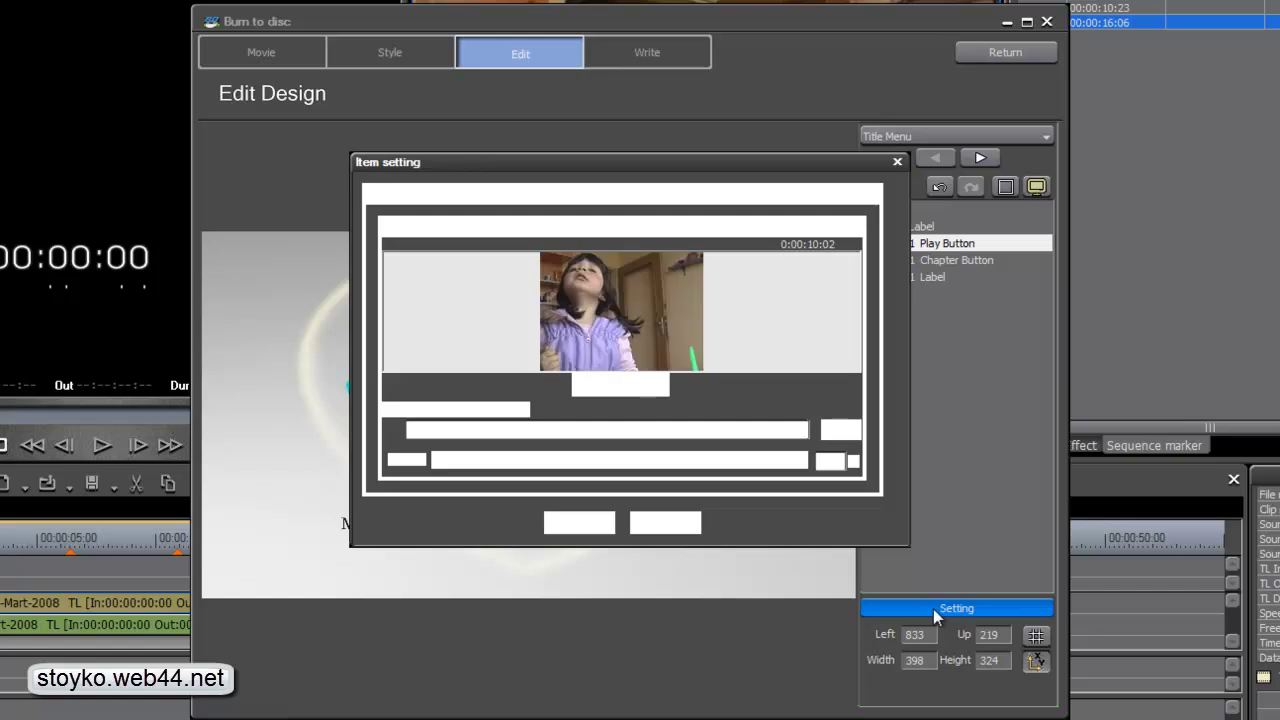
click(634, 386)
click(636, 415)
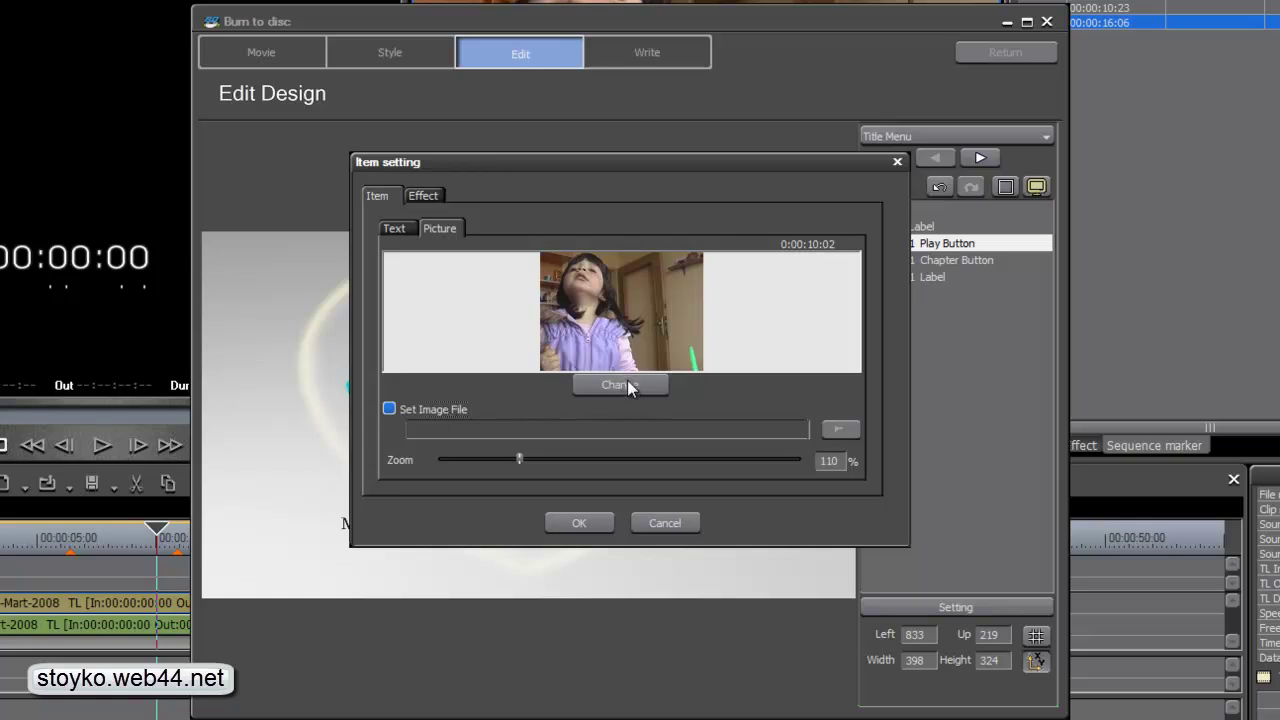
click(629, 384)
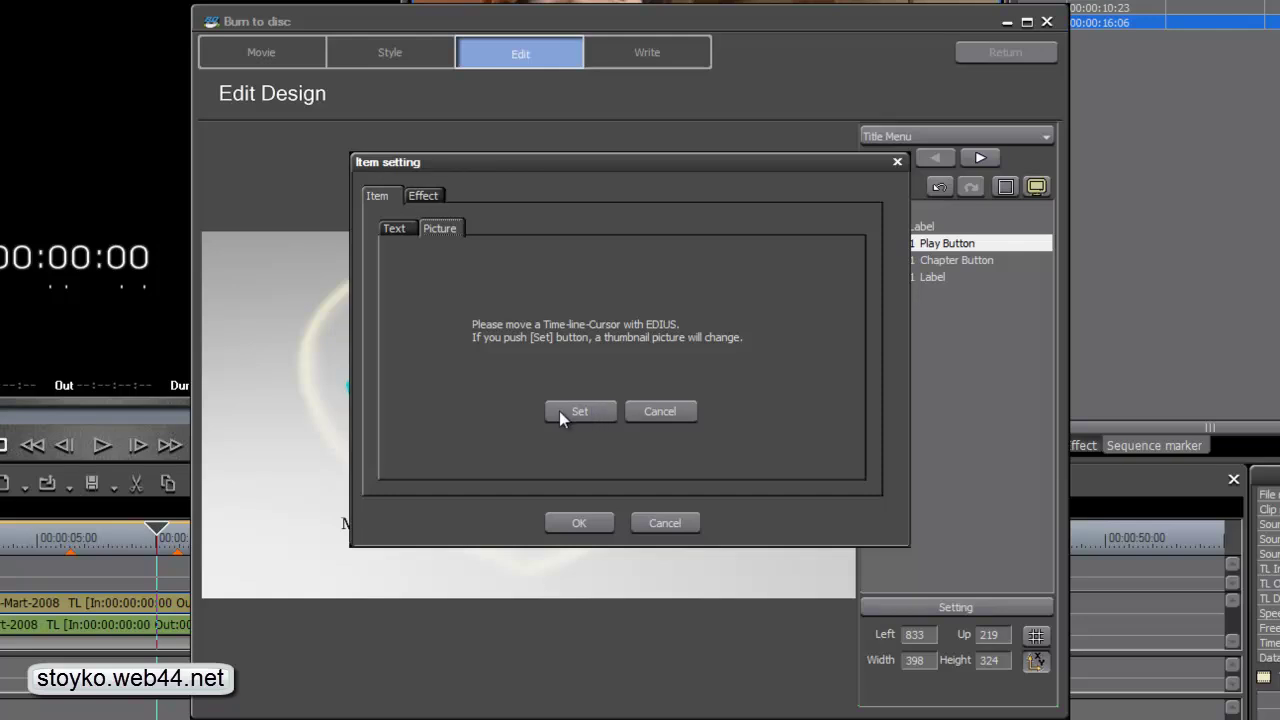
click(148, 535)
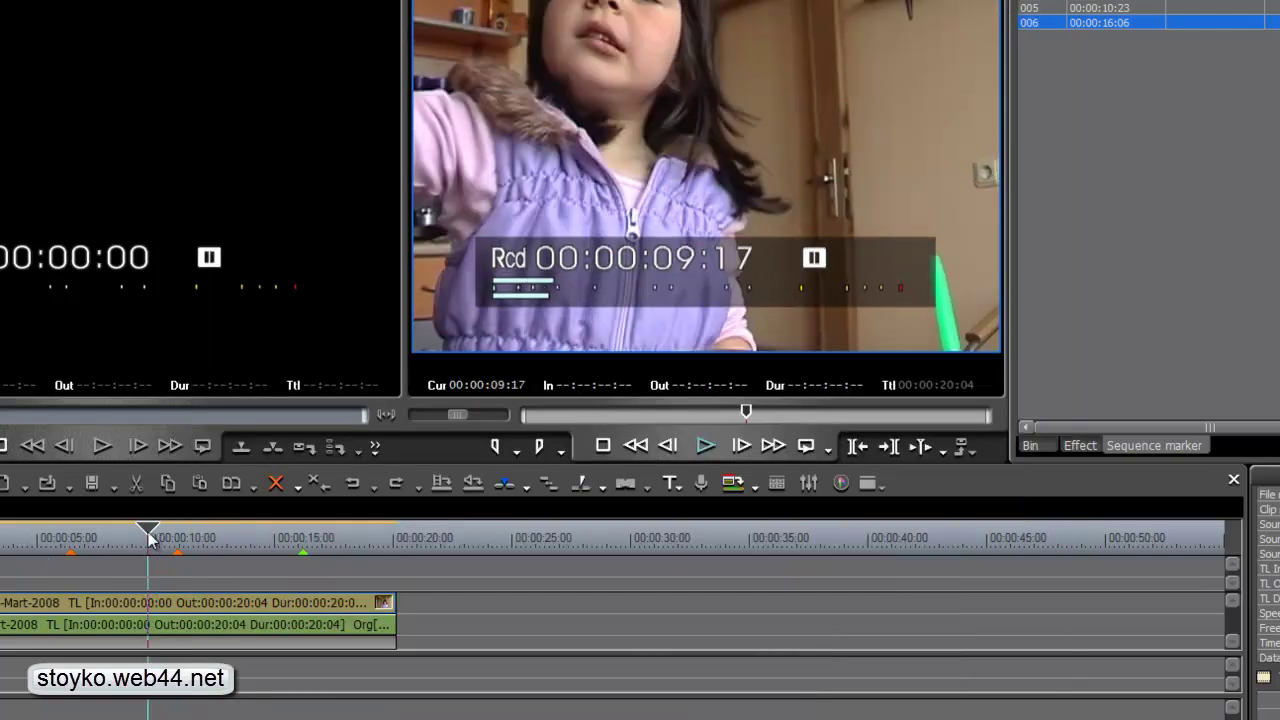
drag(148, 535, 201, 540)
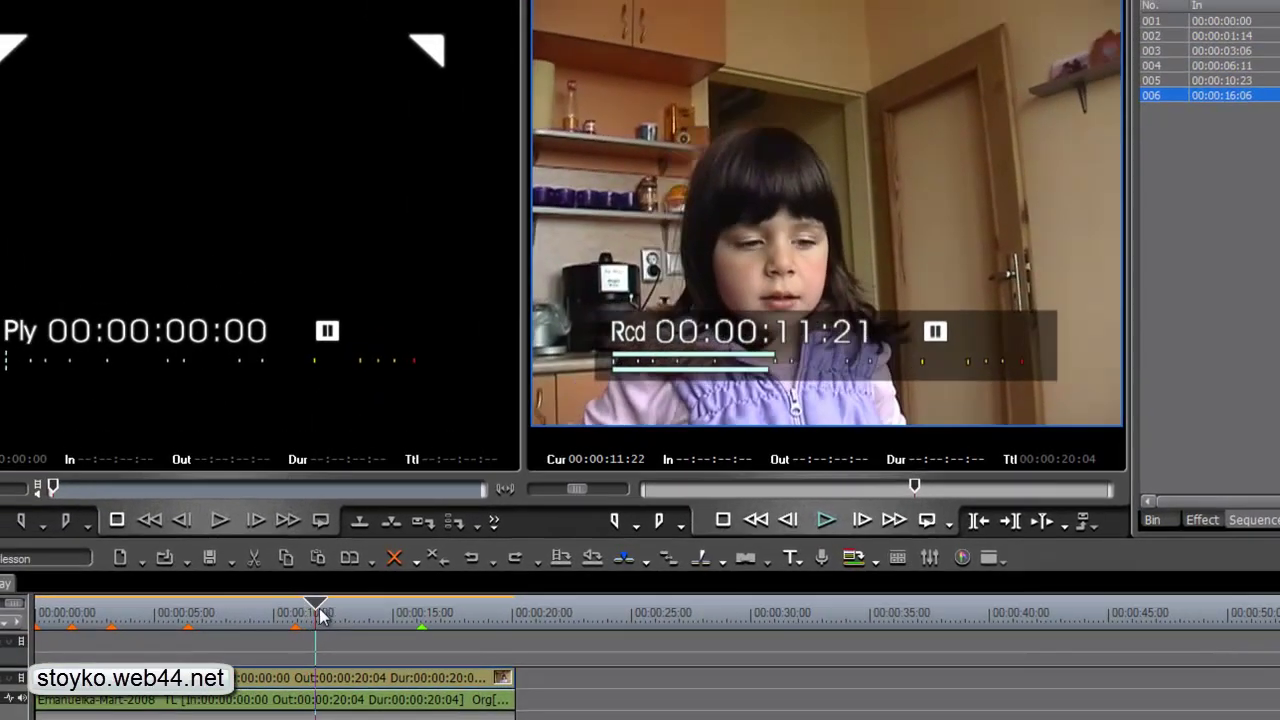
drag(320, 615, 209, 636)
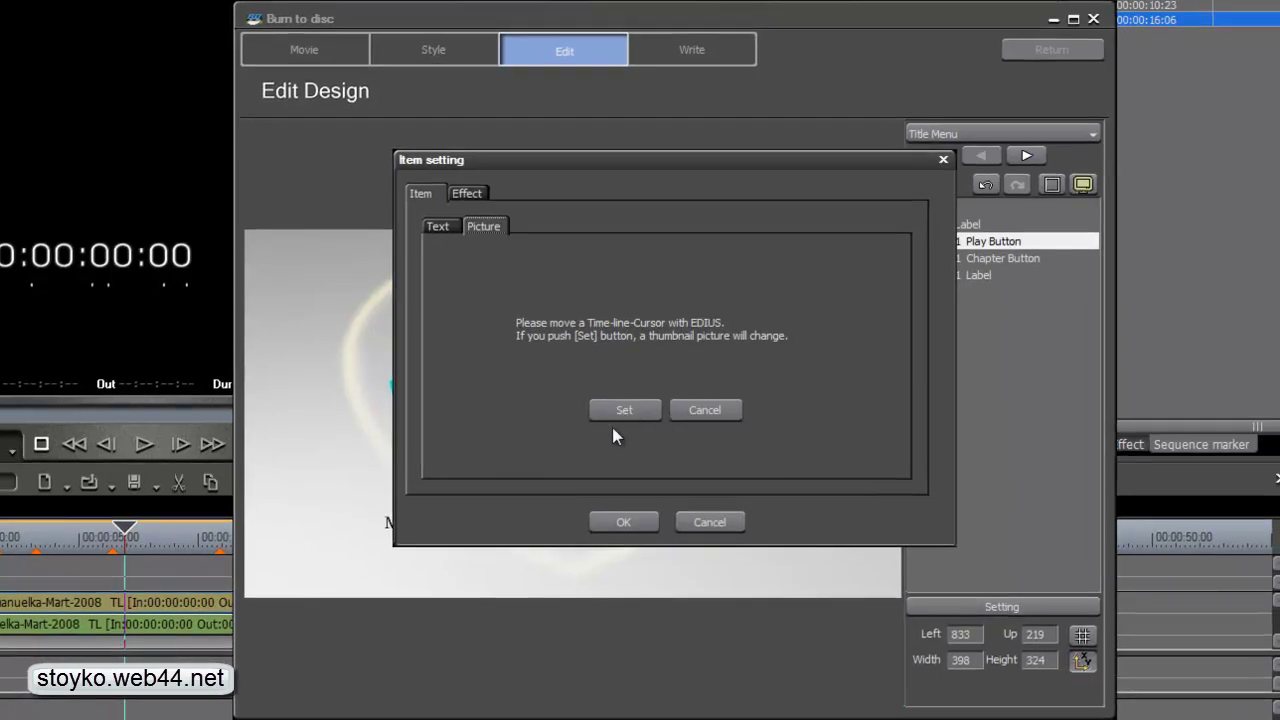
click(622, 410)
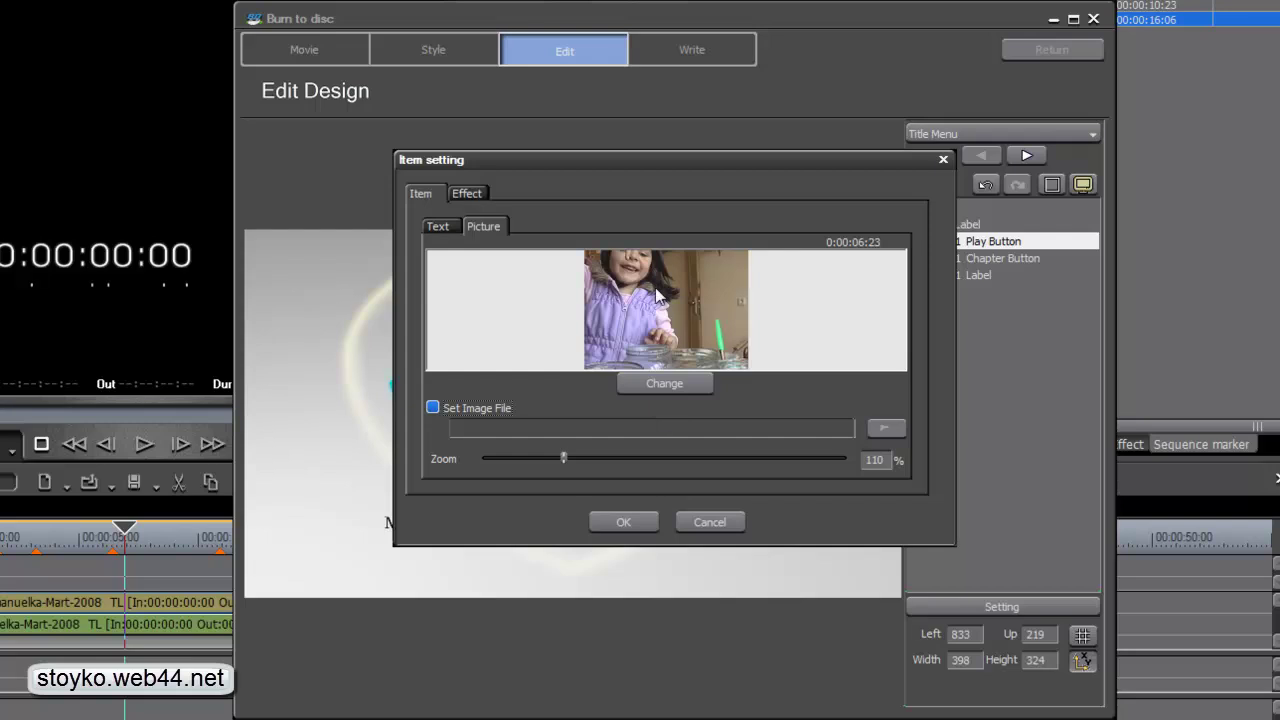
click(624, 522)
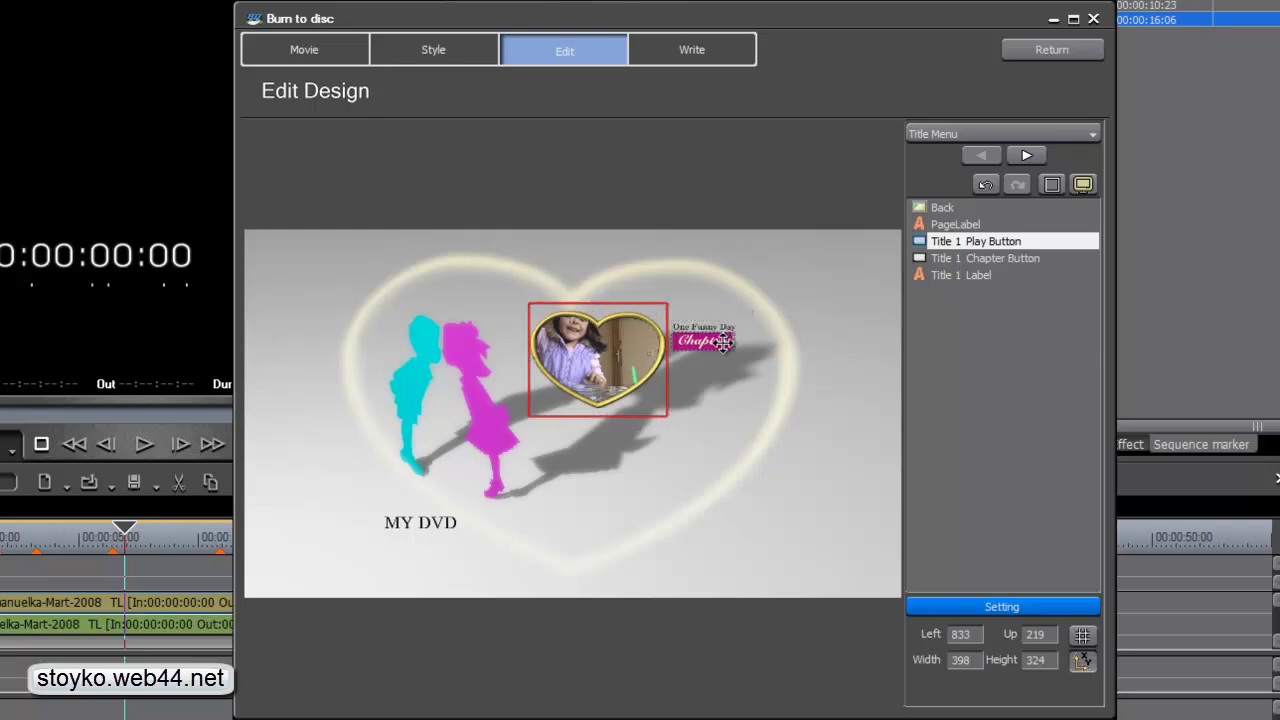
Page forward to the Title 1 chapter menu and select its Start chapter button.
click(448, 50)
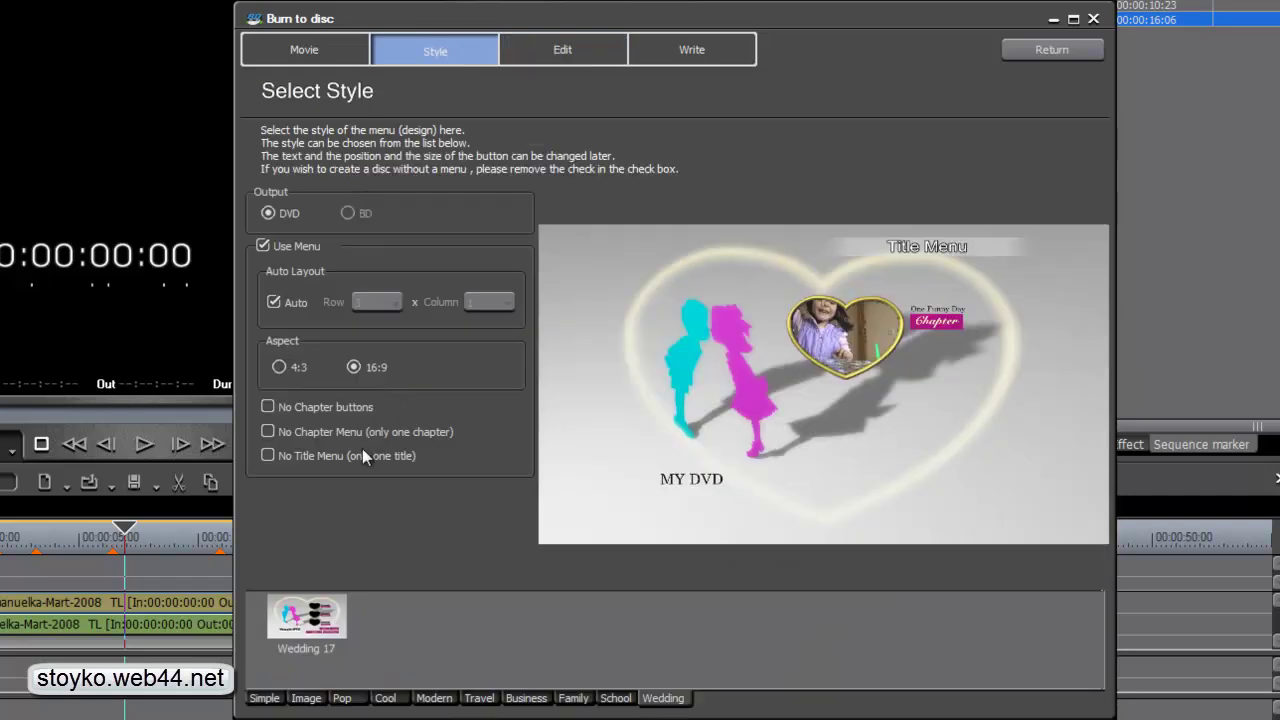
click(563, 52)
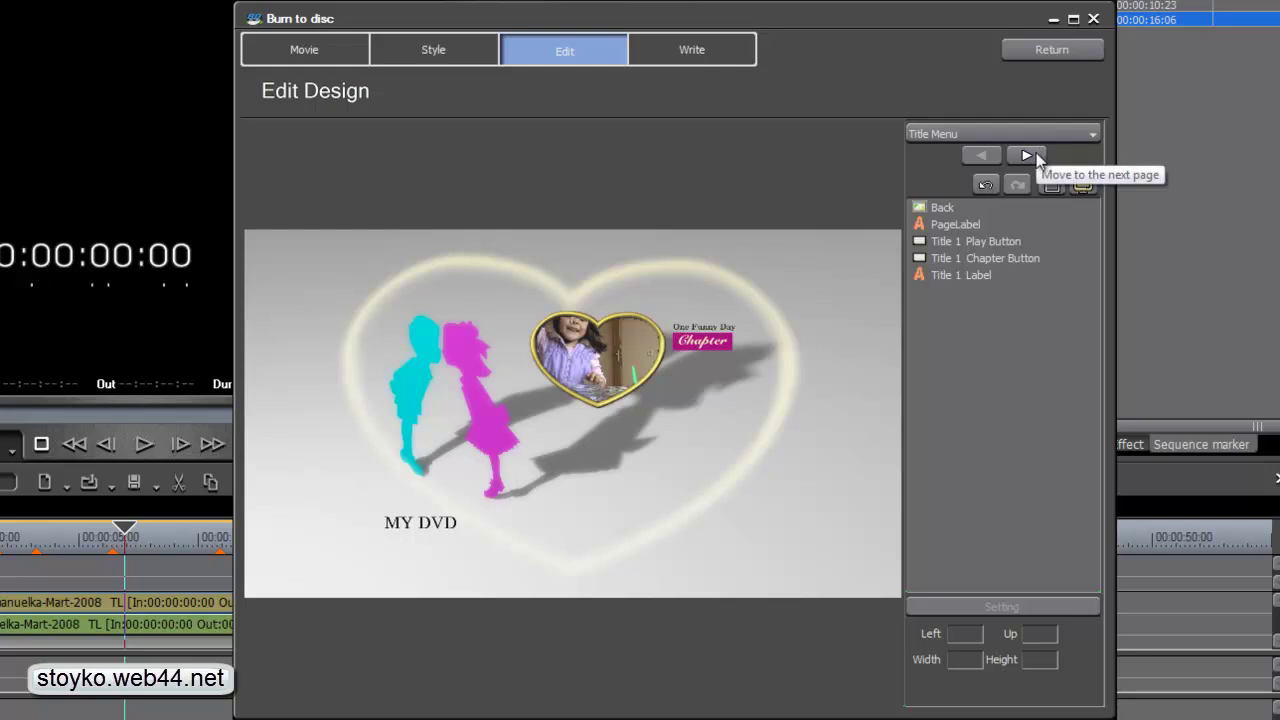
click(1028, 157)
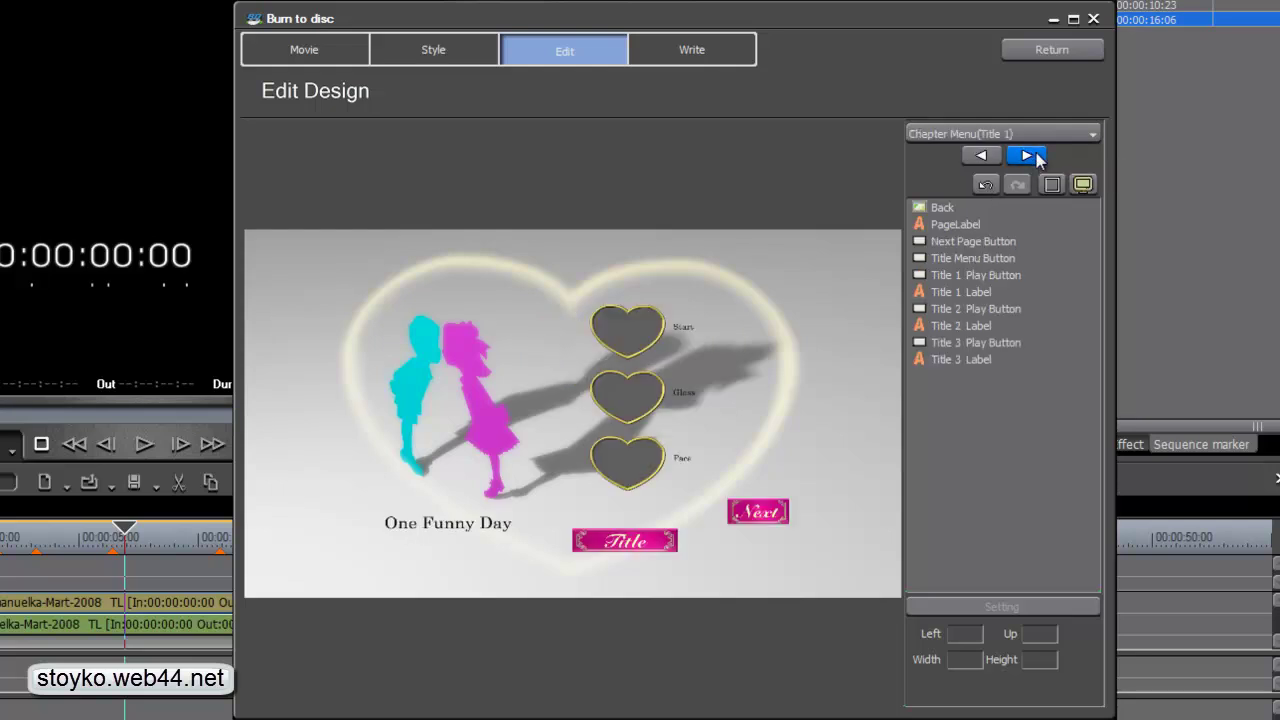
click(649, 346)
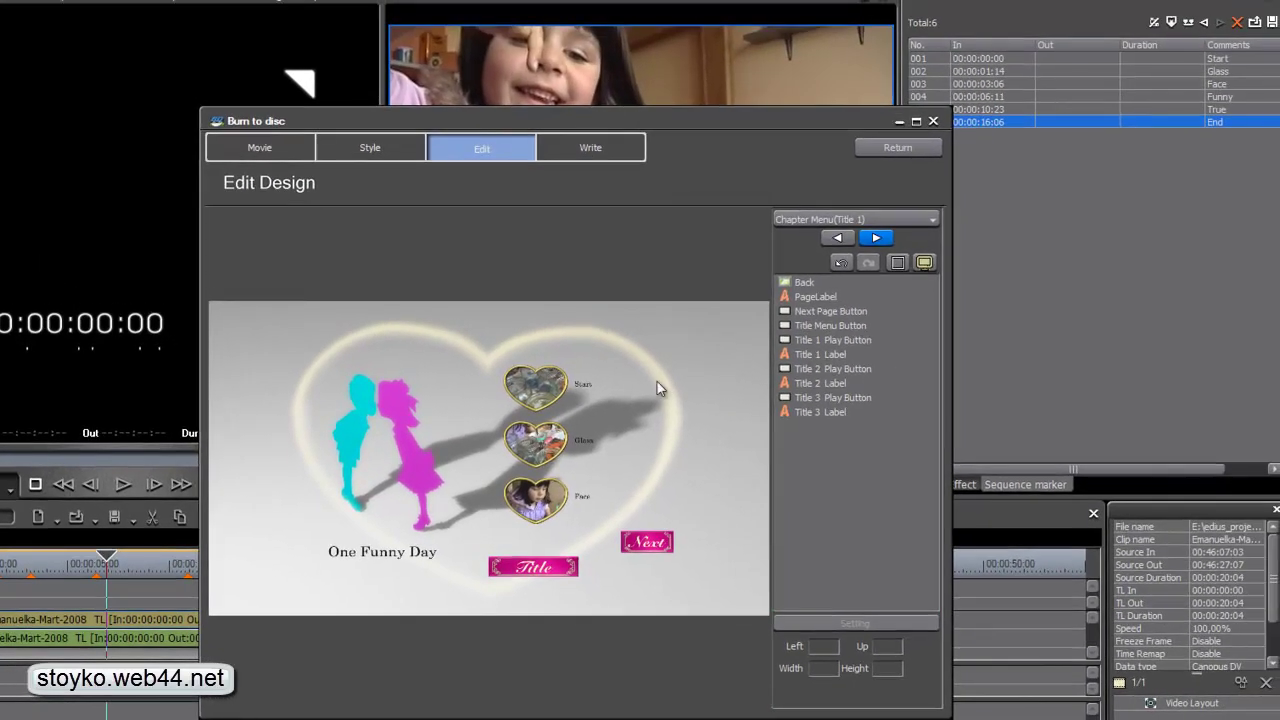
Select the Start label and Face button, then return to the Title Menu page.
click(586, 383)
click(556, 512)
click(598, 480)
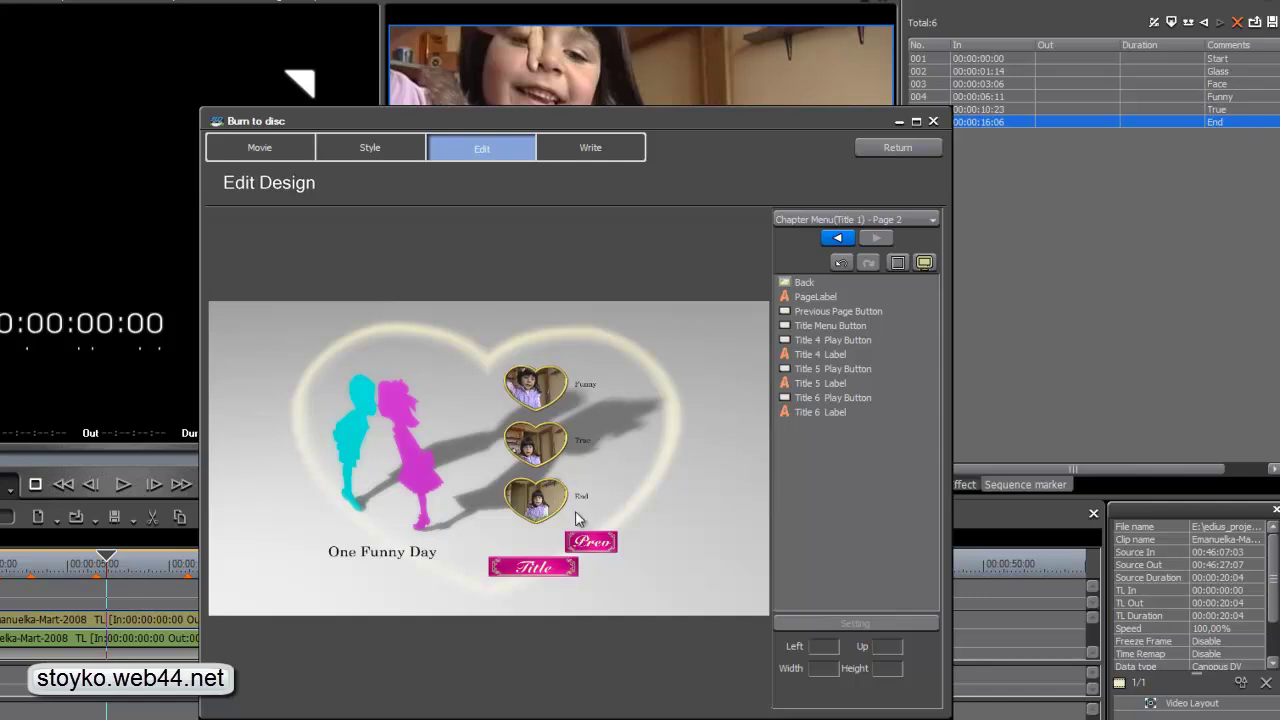
click(838, 238)
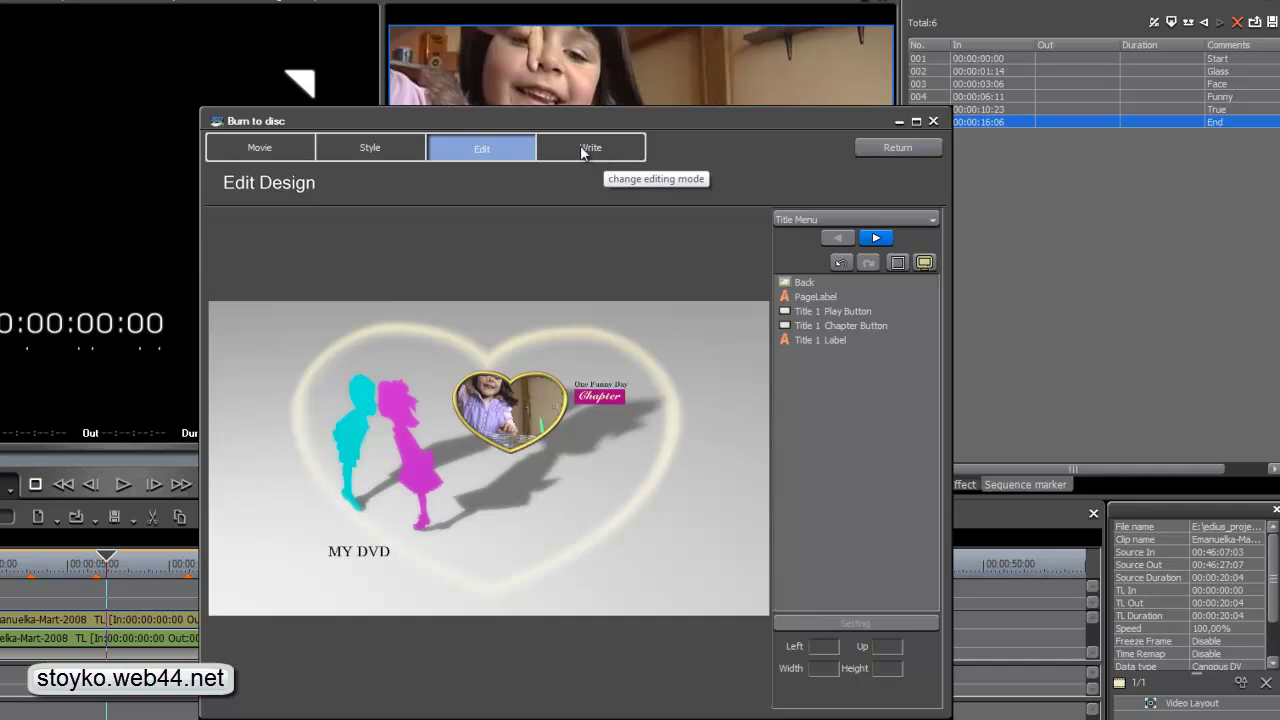
Show the Write page (DVD-R/RW 4.7GB, label VIDEO) and check the empty Speed list.
click(584, 151)
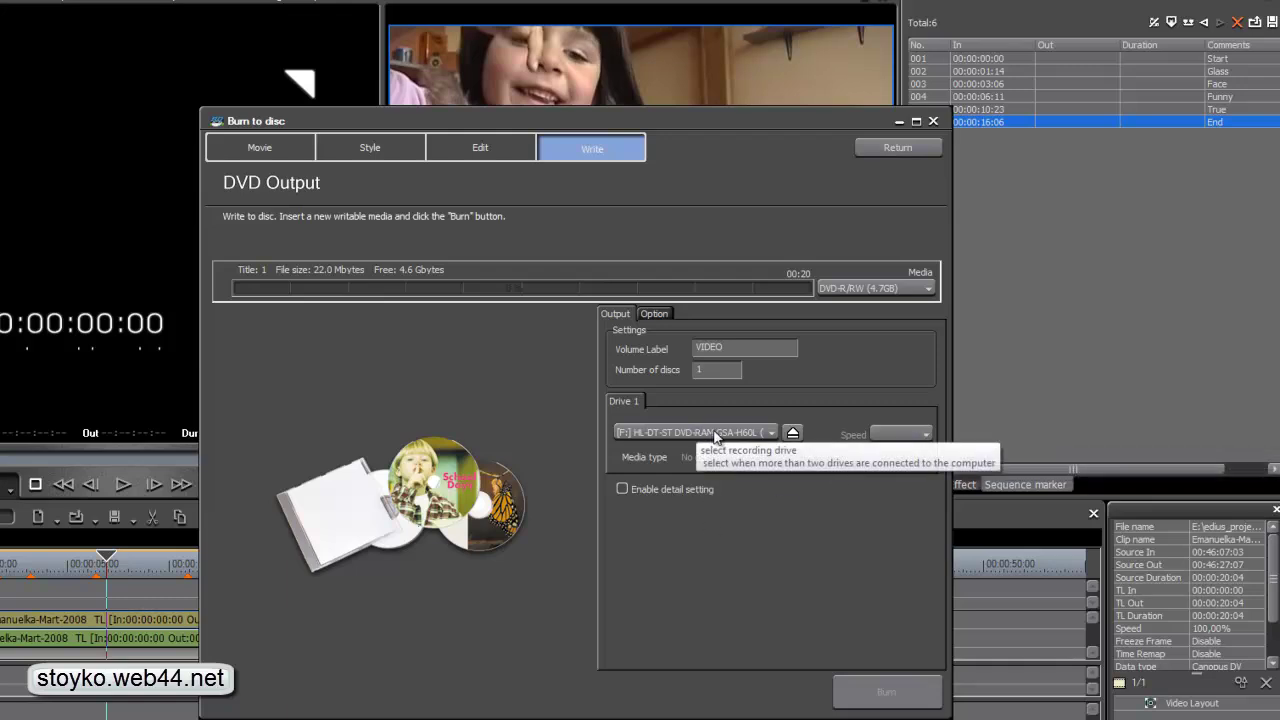
click(915, 435)
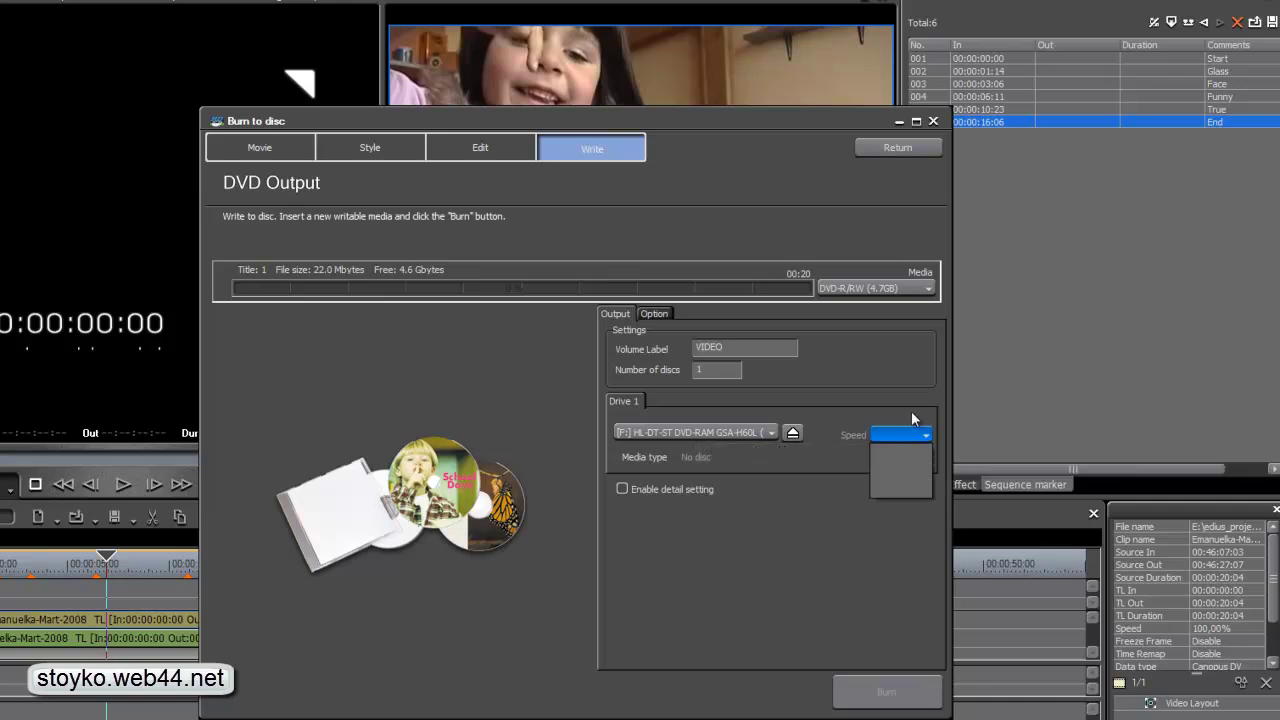
click(907, 406)
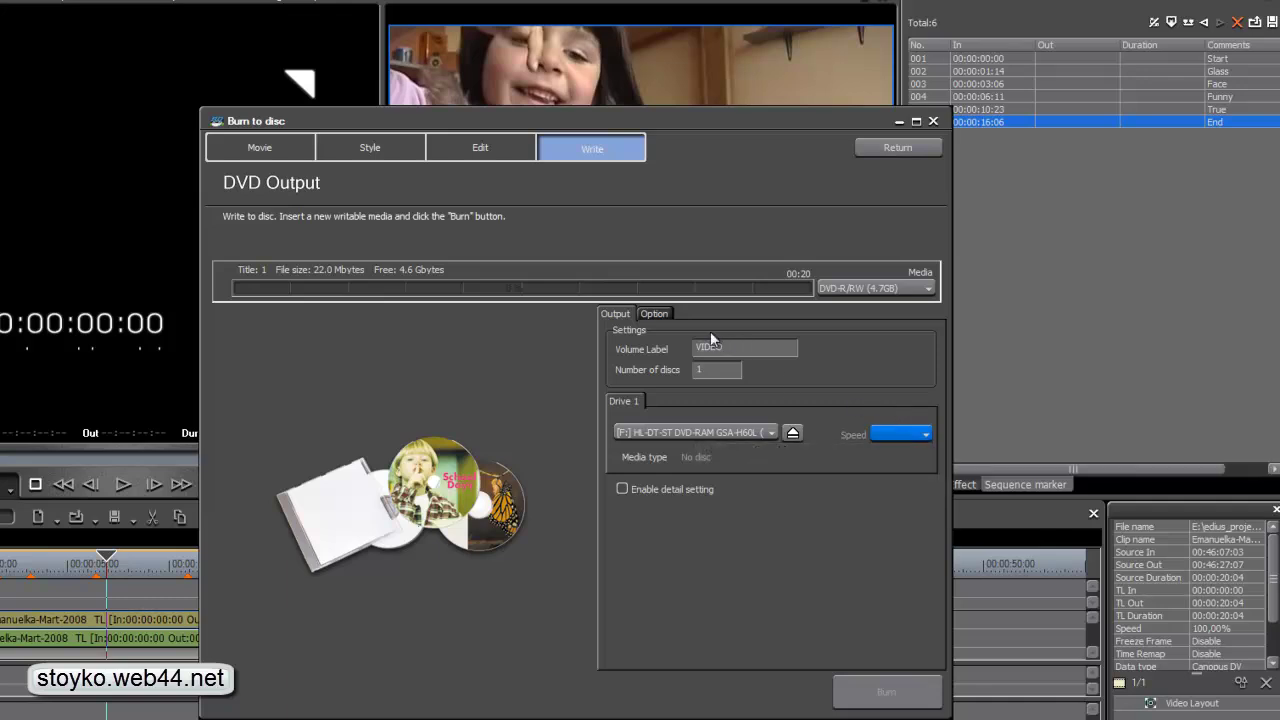
View playback options: first play Show menu, after each movie Back to menu.
click(655, 314)
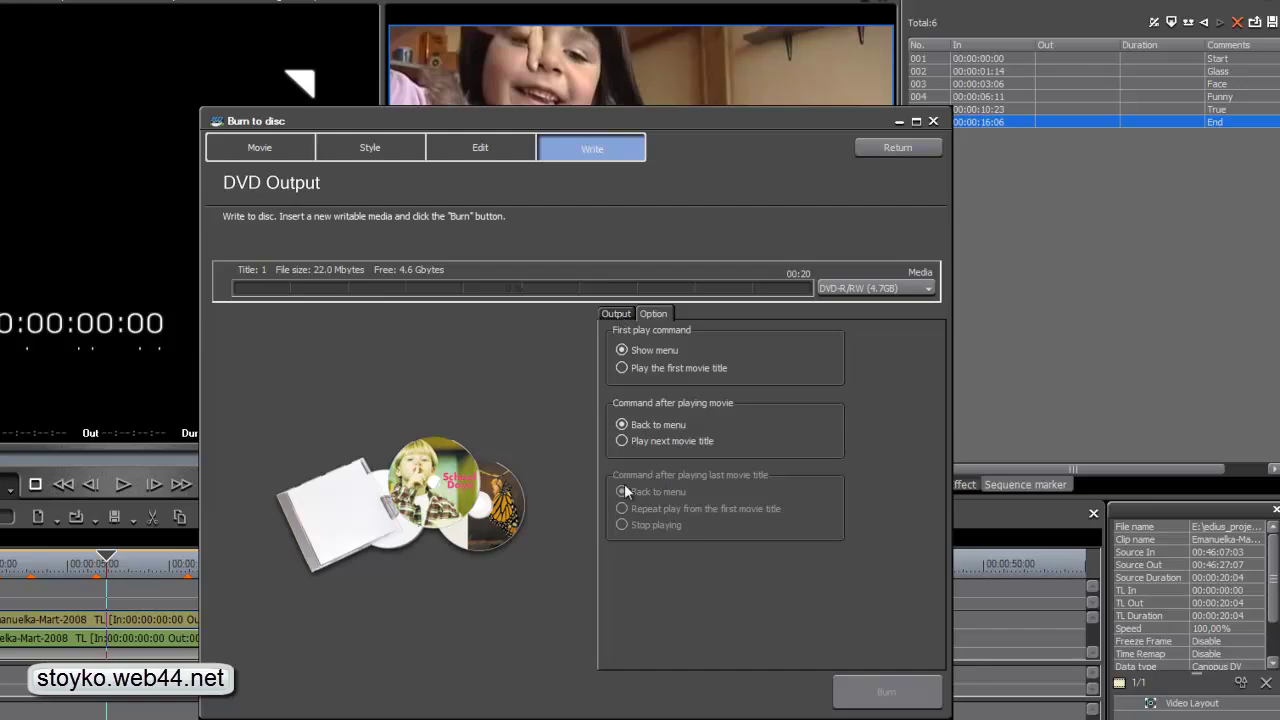
Return to the Output page showing volume label VIDEO, 1 disc, and Drive 1.
click(614, 314)
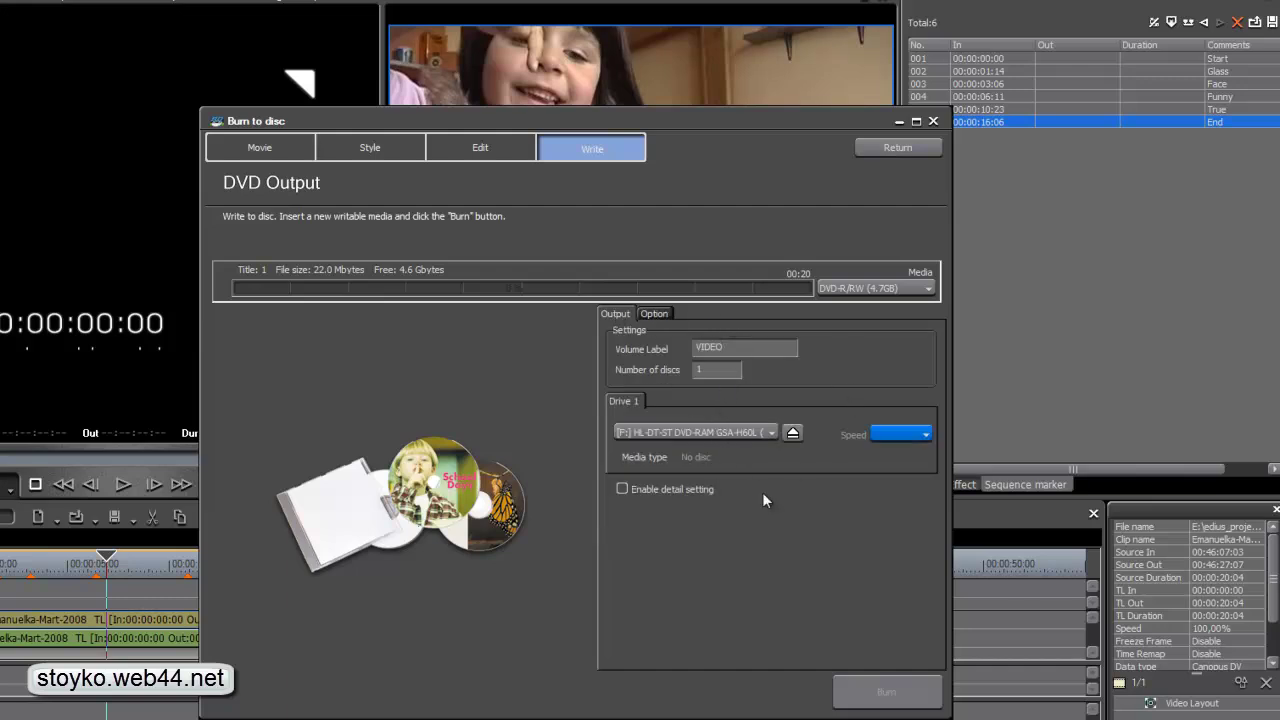